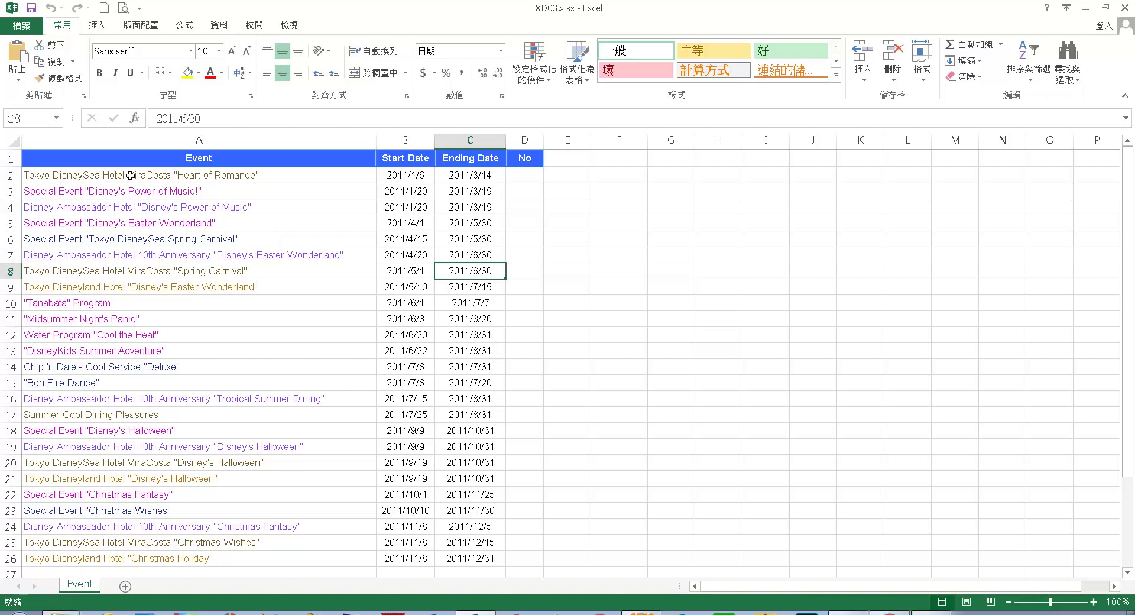
Select the event-name cells A2 through A26 in column A.
click(242, 179)
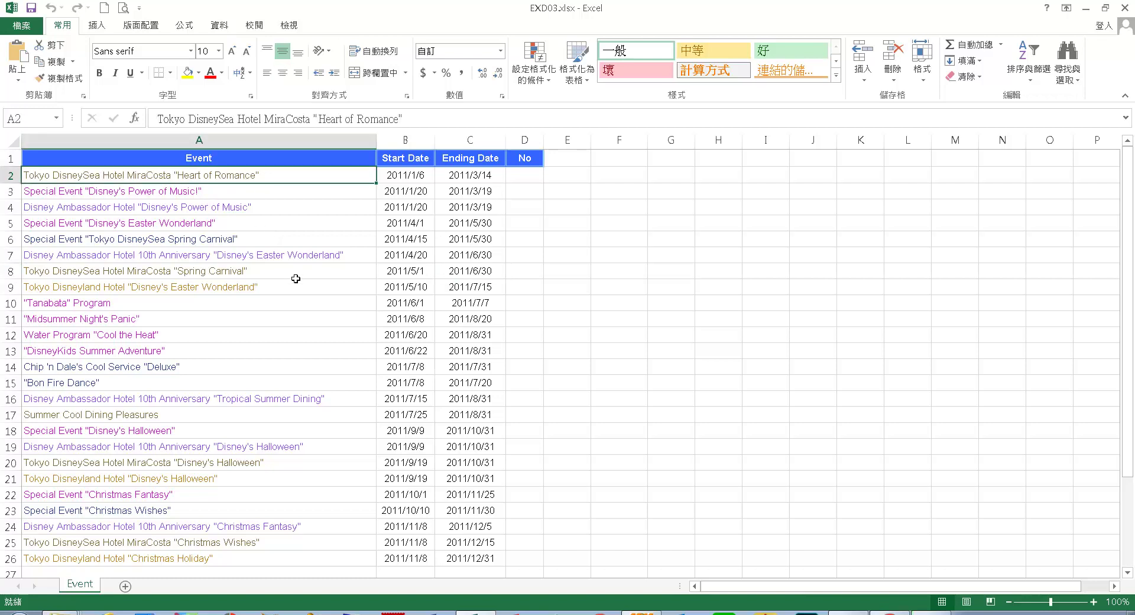
key(ctrl+shift+Down)
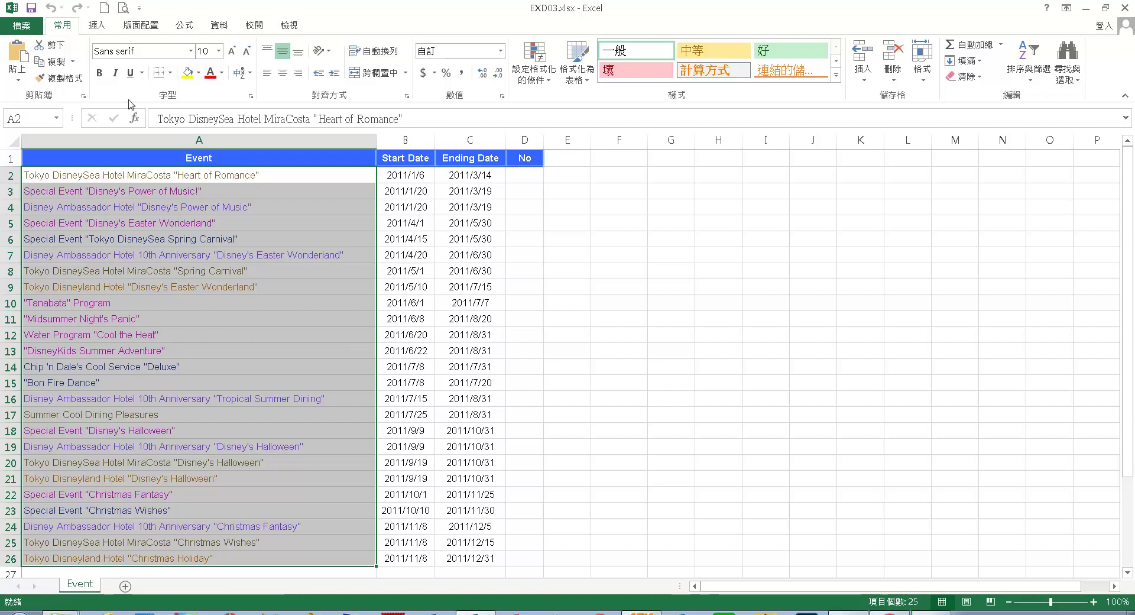
Copy column A's coloured text and day-month format onto the Start Date and Ending Date columns with Format Painter.
click(70, 79)
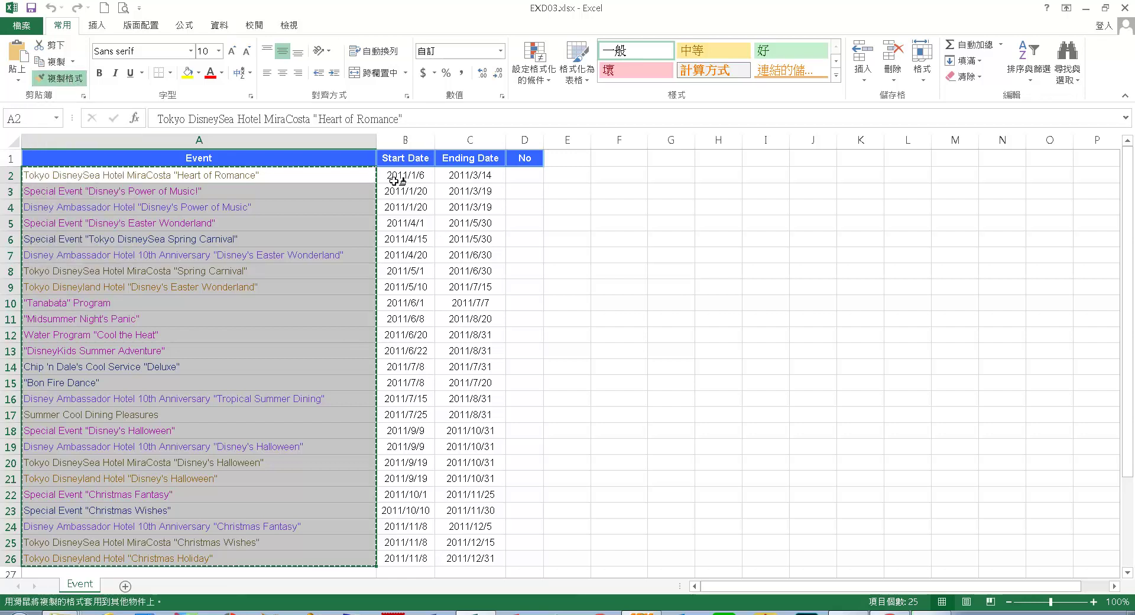
click(429, 177)
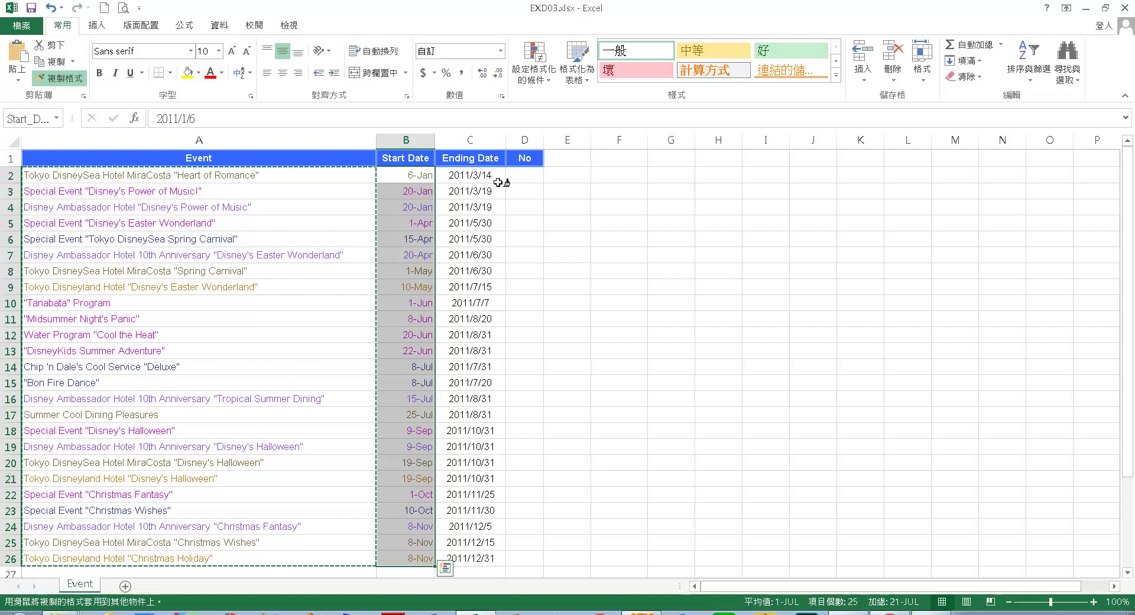
click(499, 182)
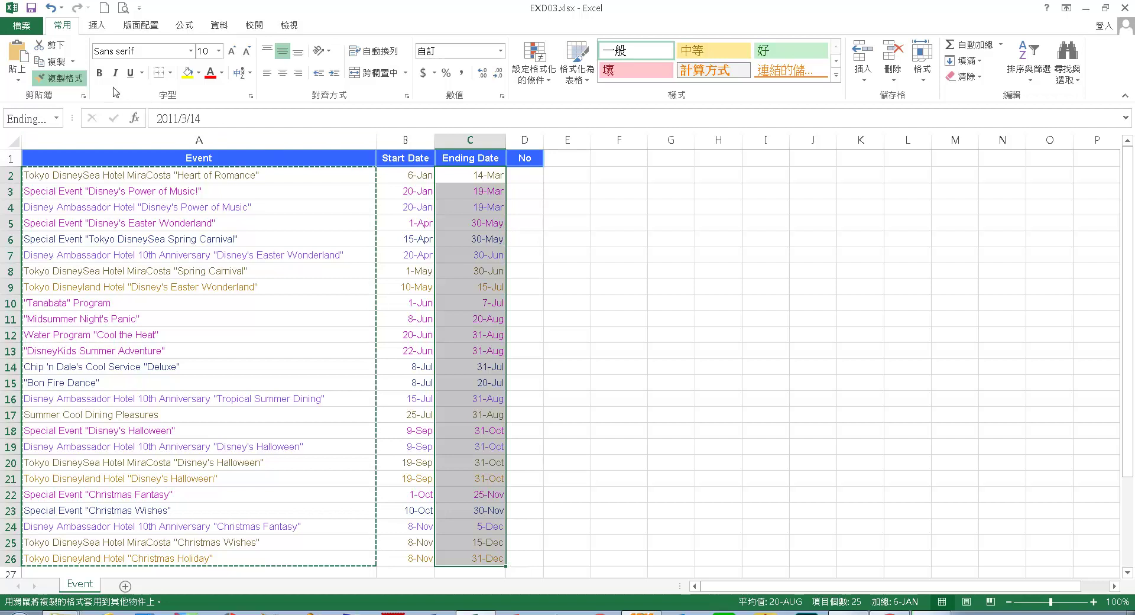
click(77, 84)
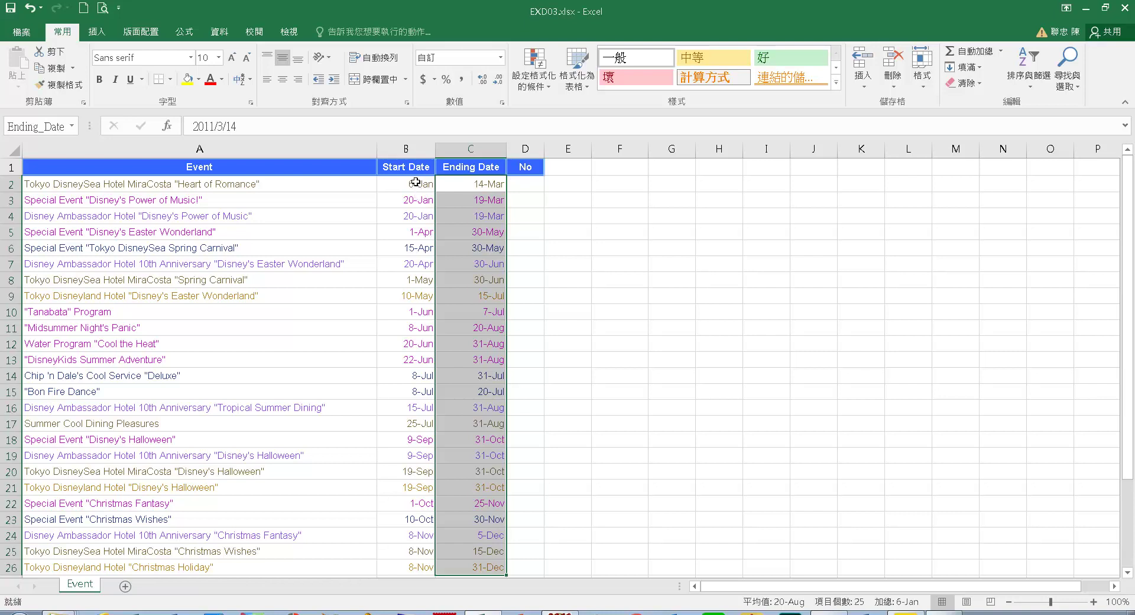
Give the dates in B2:C26 the custom dd-mmm number format.
click(428, 188)
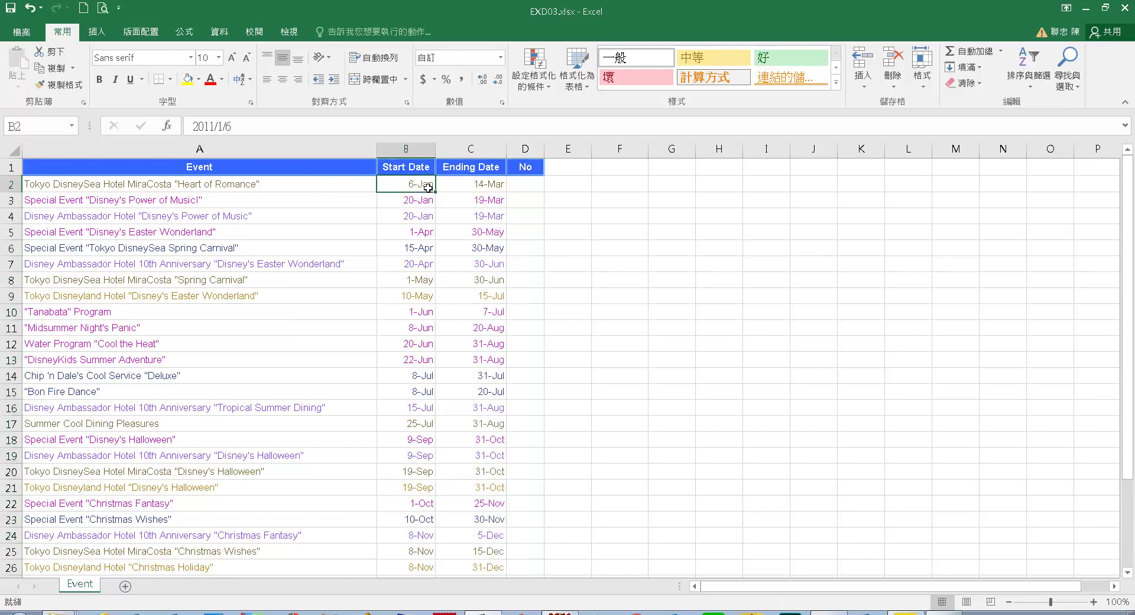
drag(429, 188, 483, 191)
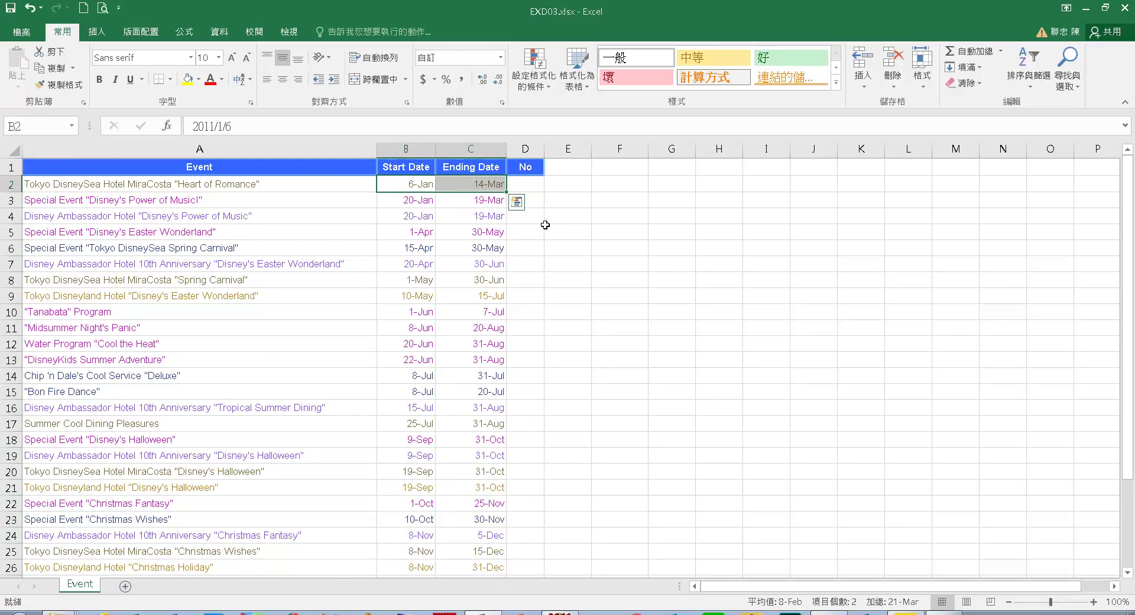
key(ctrl+shift+Down)
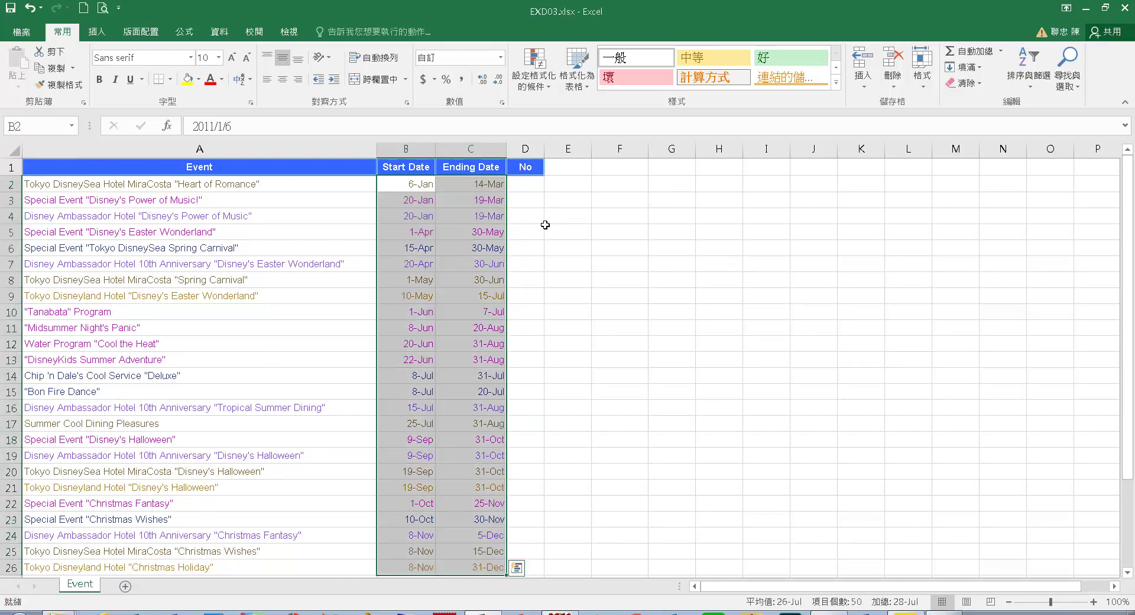
click(503, 103)
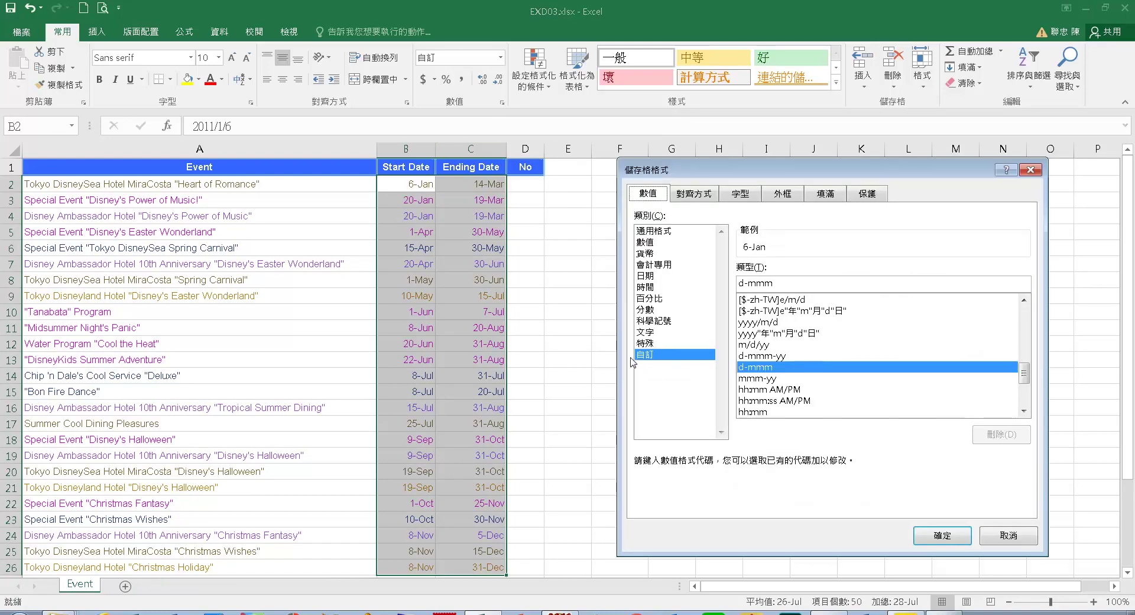
click(744, 283)
text(d)
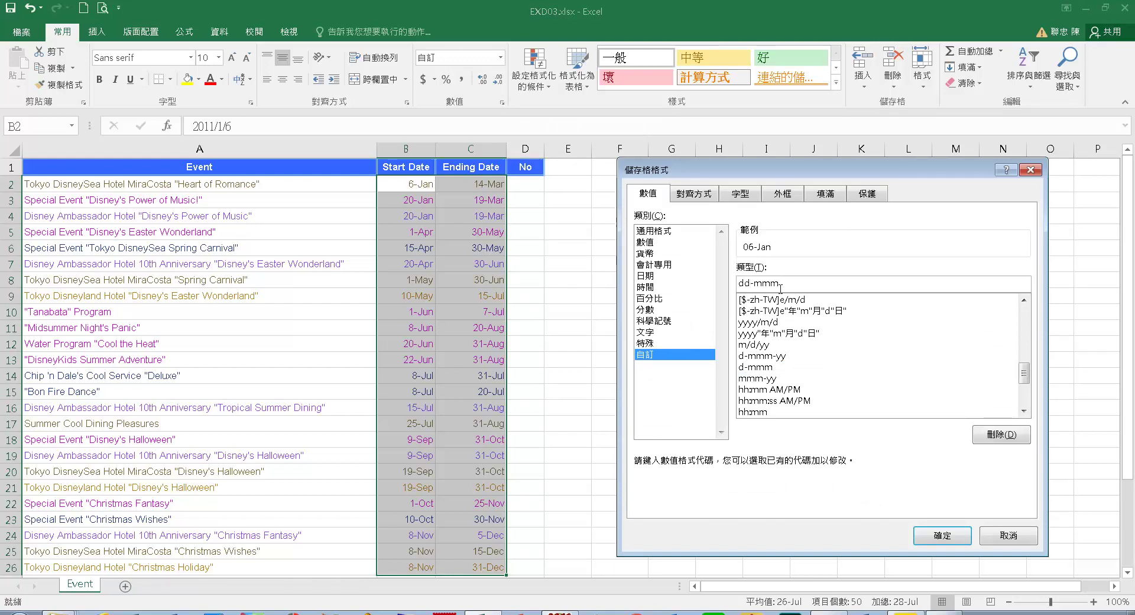
click(945, 537)
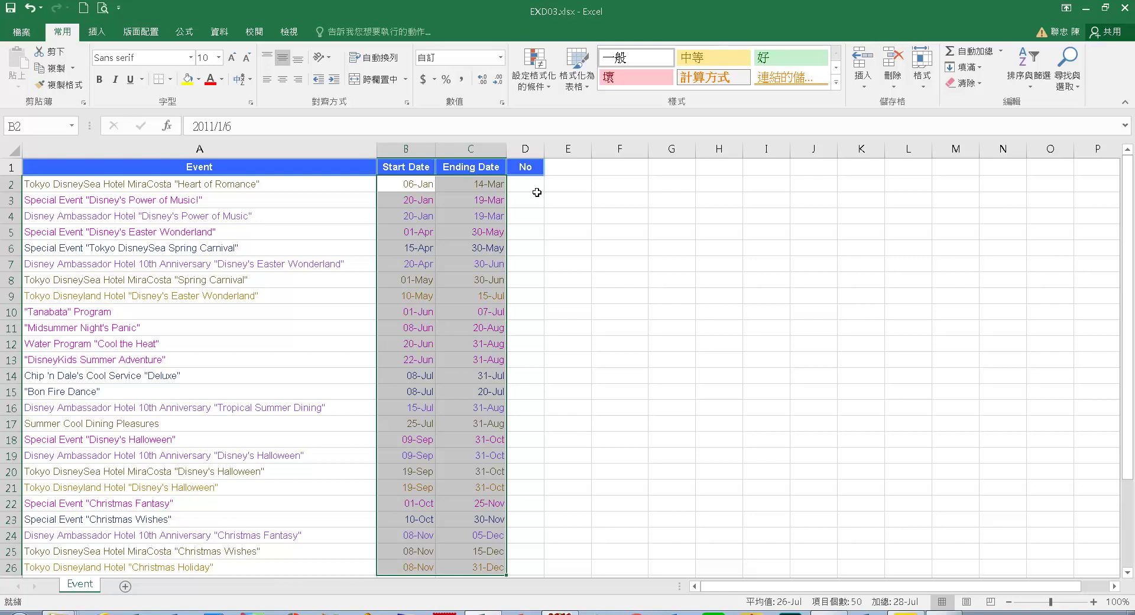
click(537, 188)
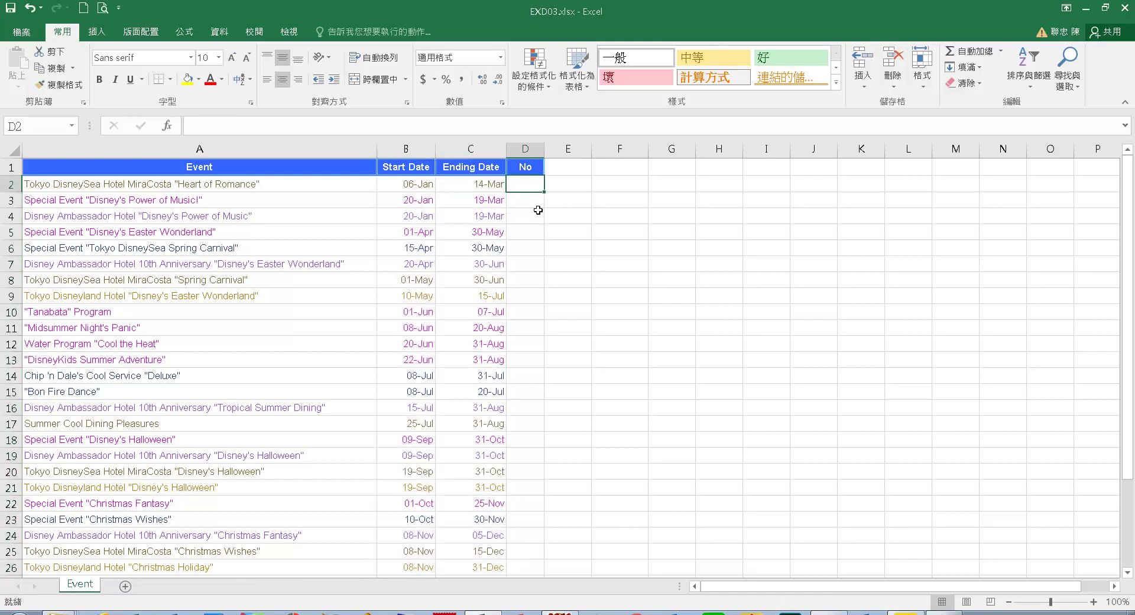
Enter =Ending_Date-Start_Date+1 in D2, inserting the range names with F3.
text(=)
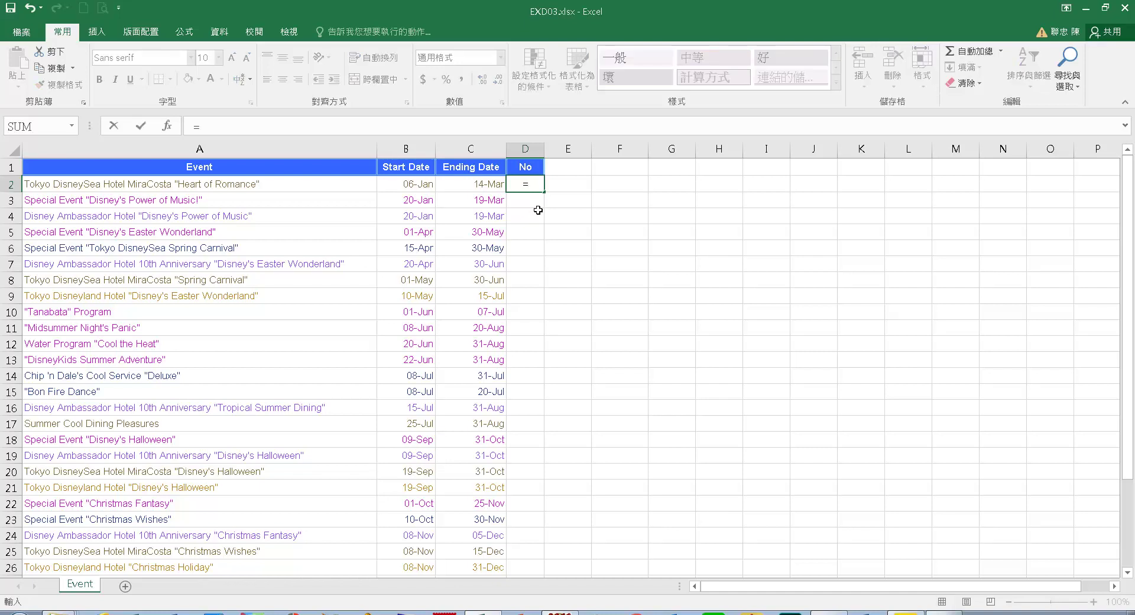
key(F3)
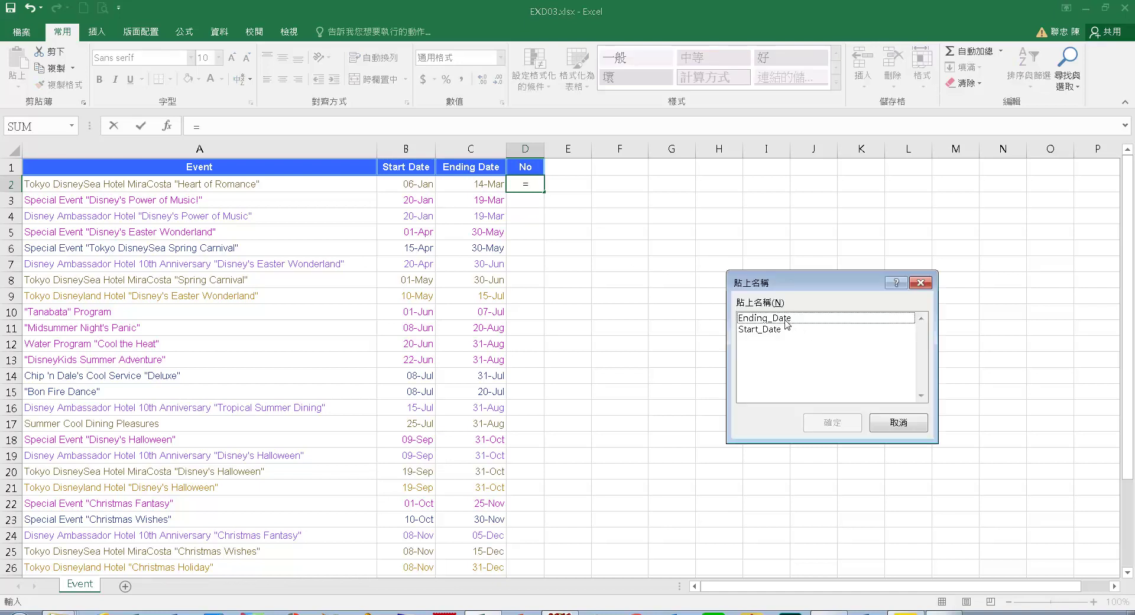
double_click(796, 323)
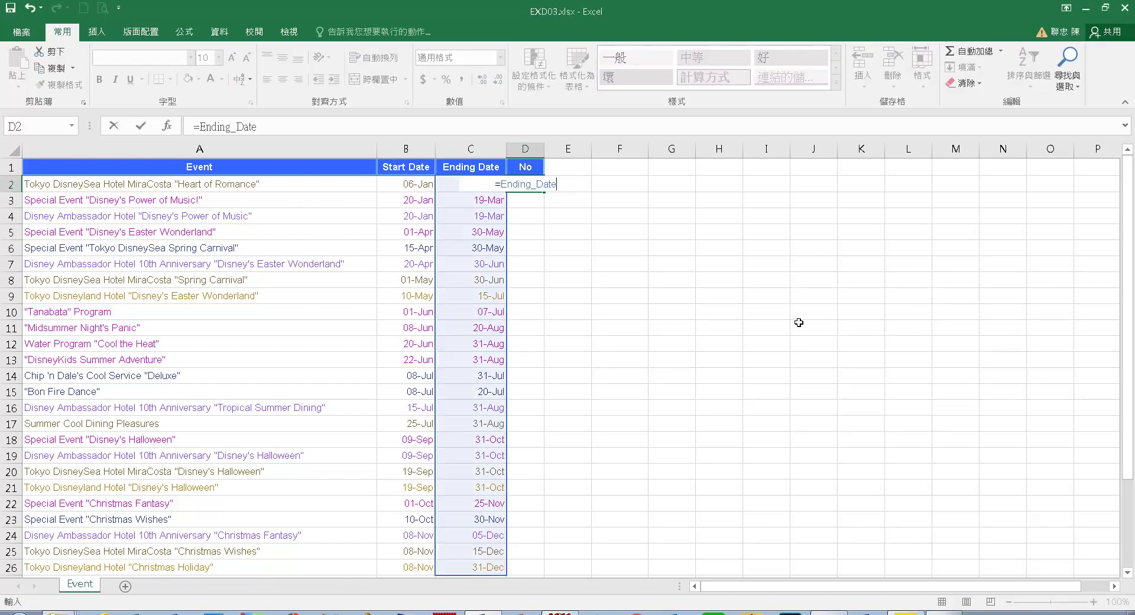
text(-)
key(F3)
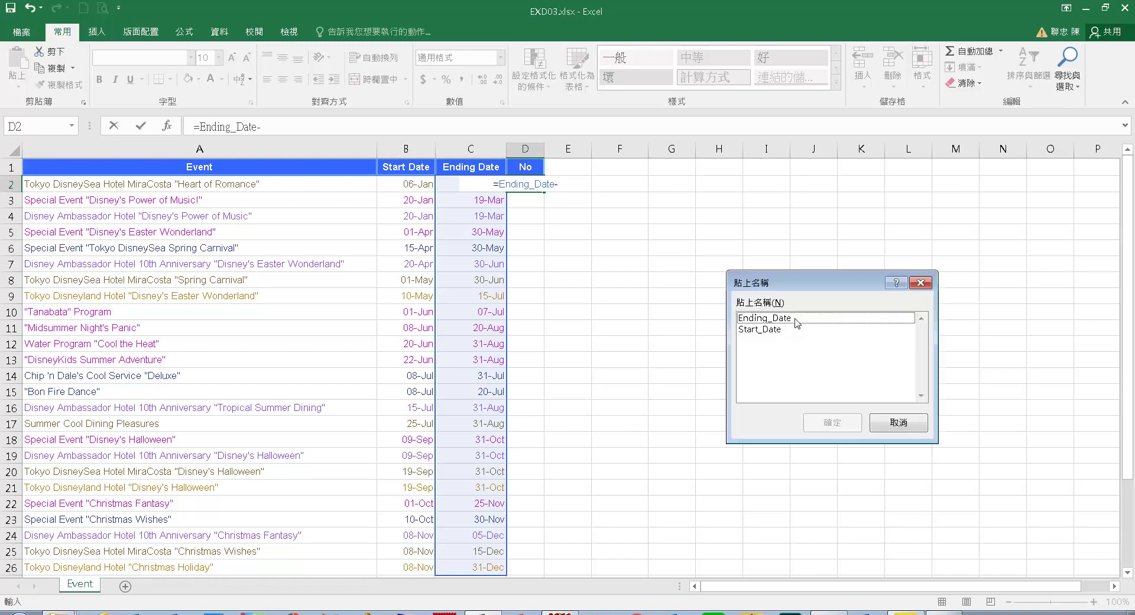
click(787, 331)
double_click(786, 331)
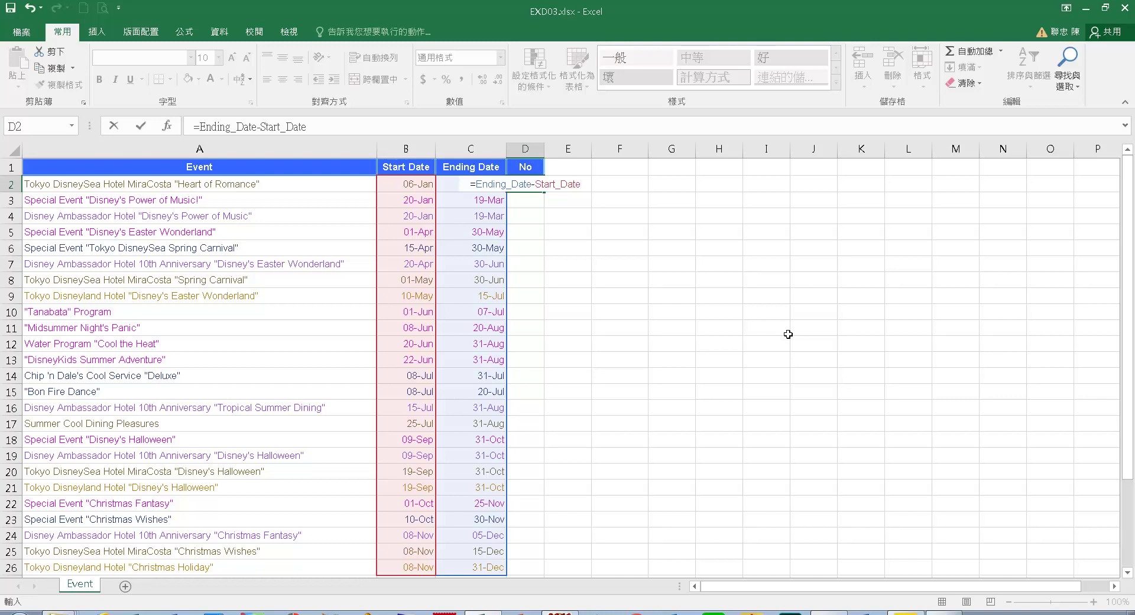
text(+)
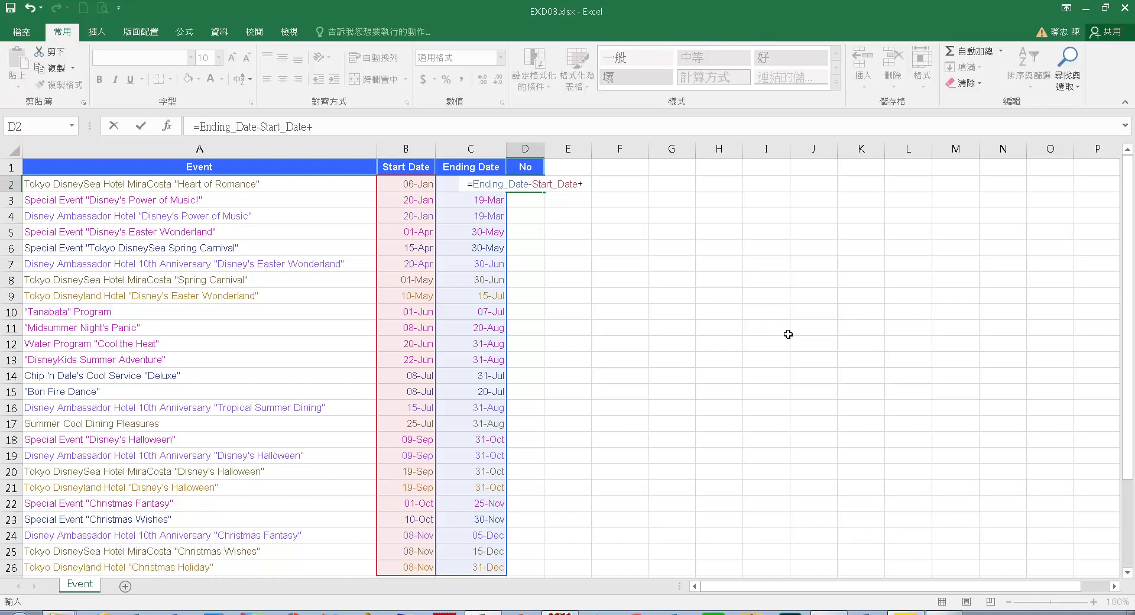
text(1)
key(Return)
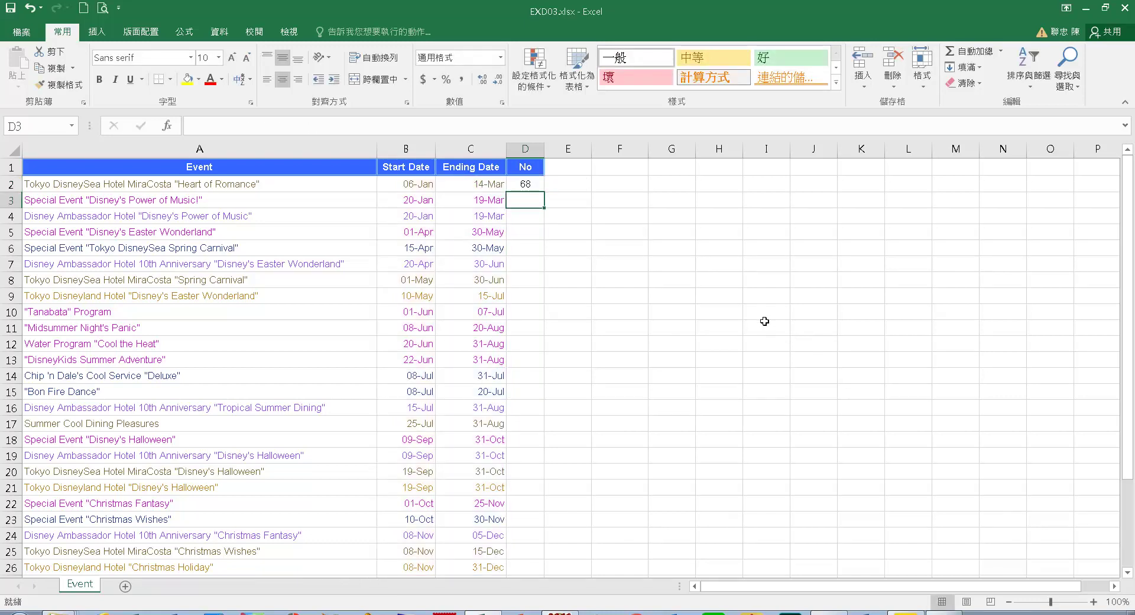
Fill the D2 duration formula down to D26.
click(534, 189)
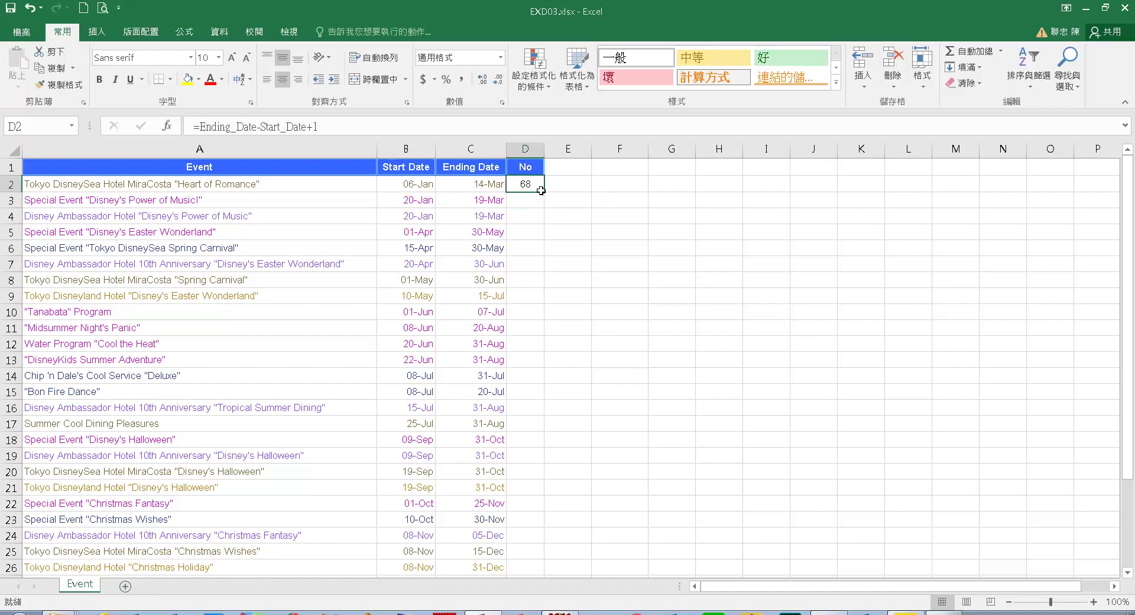
double_click(547, 194)
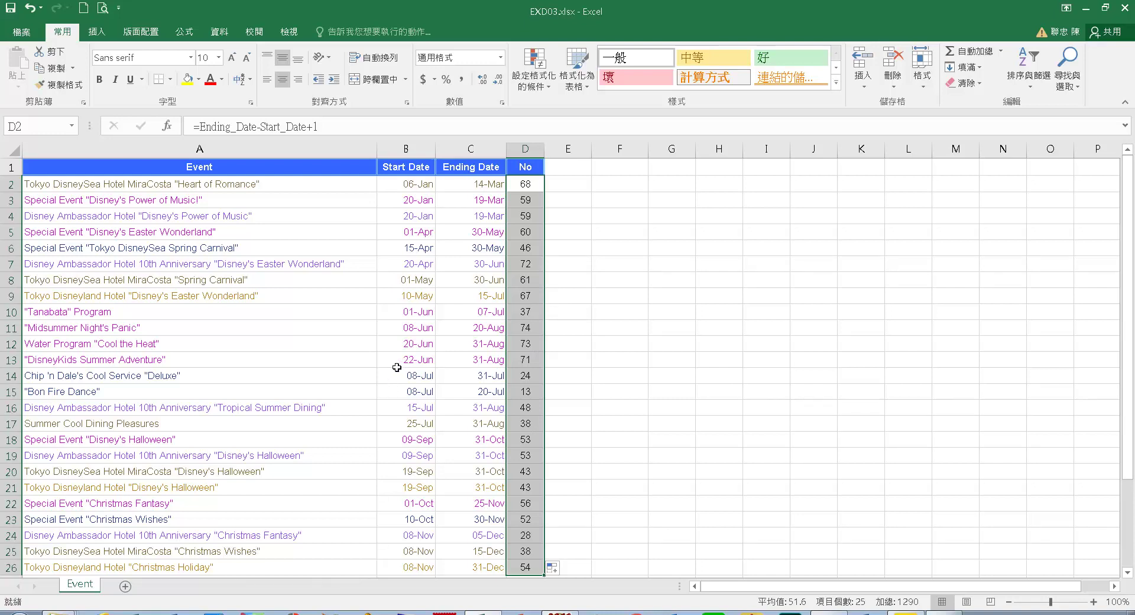
click(262, 351)
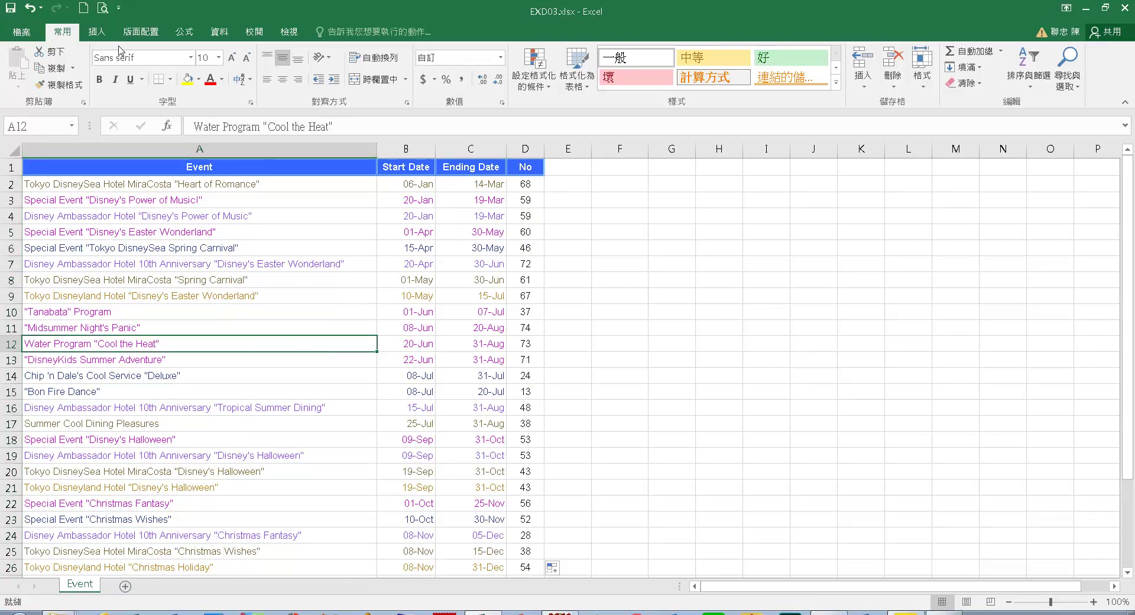
Insert a stacked bar chart of the event data.
click(97, 33)
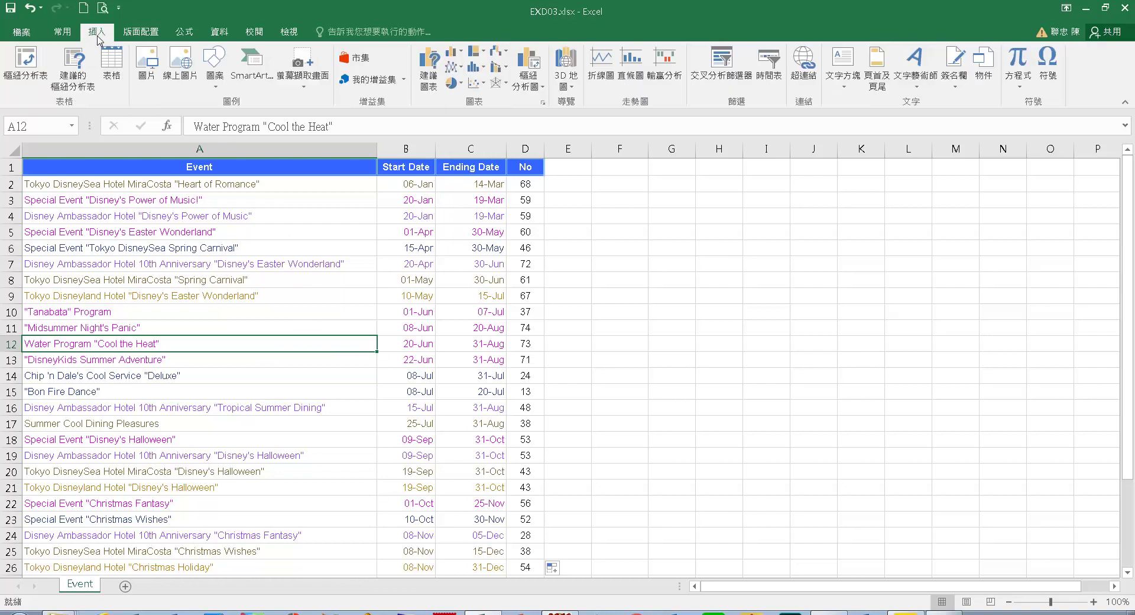
click(464, 55)
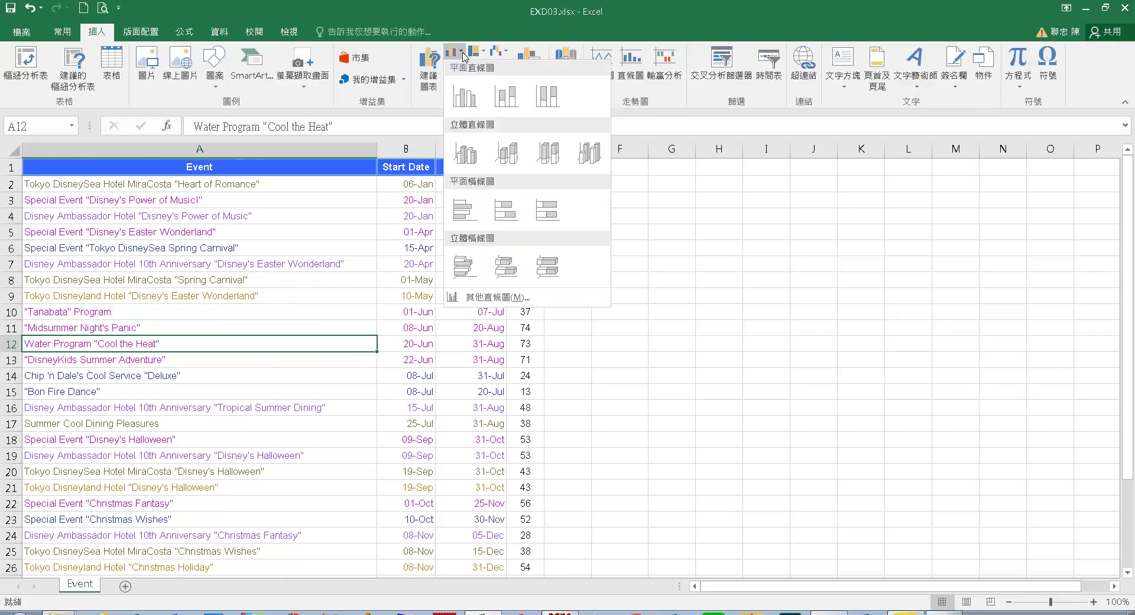
click(513, 212)
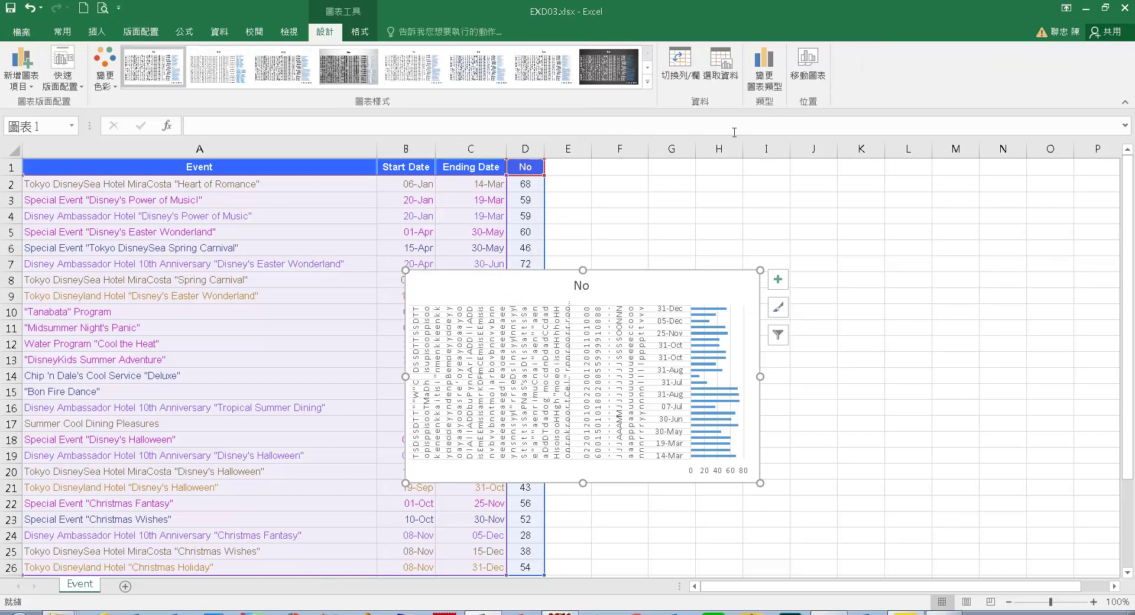
Move the chart to a new sheet named 'Event Chart'.
click(812, 61)
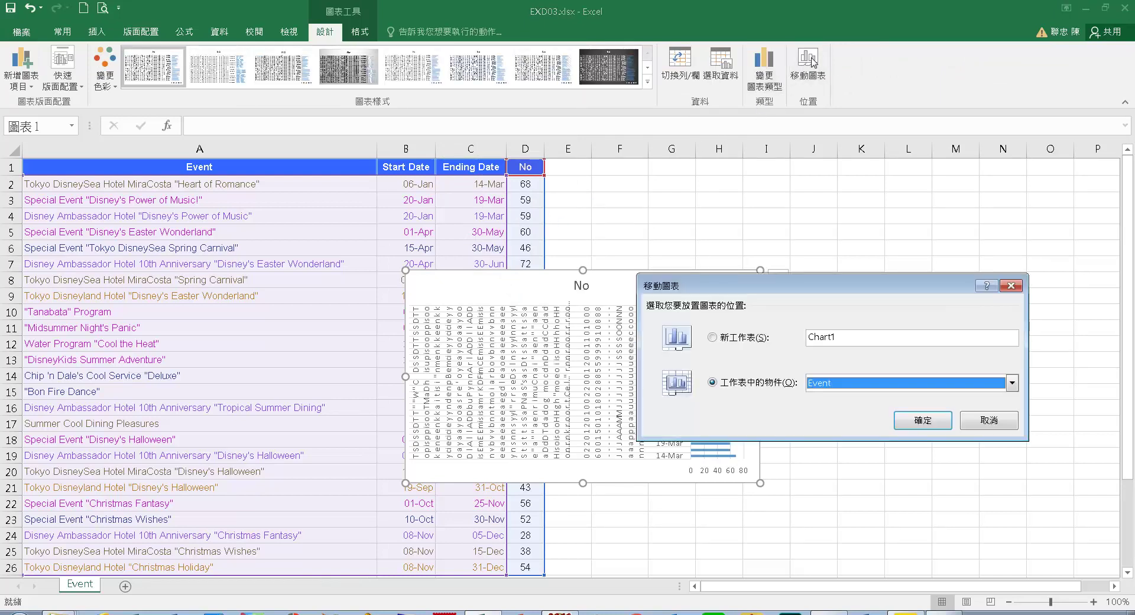
click(714, 340)
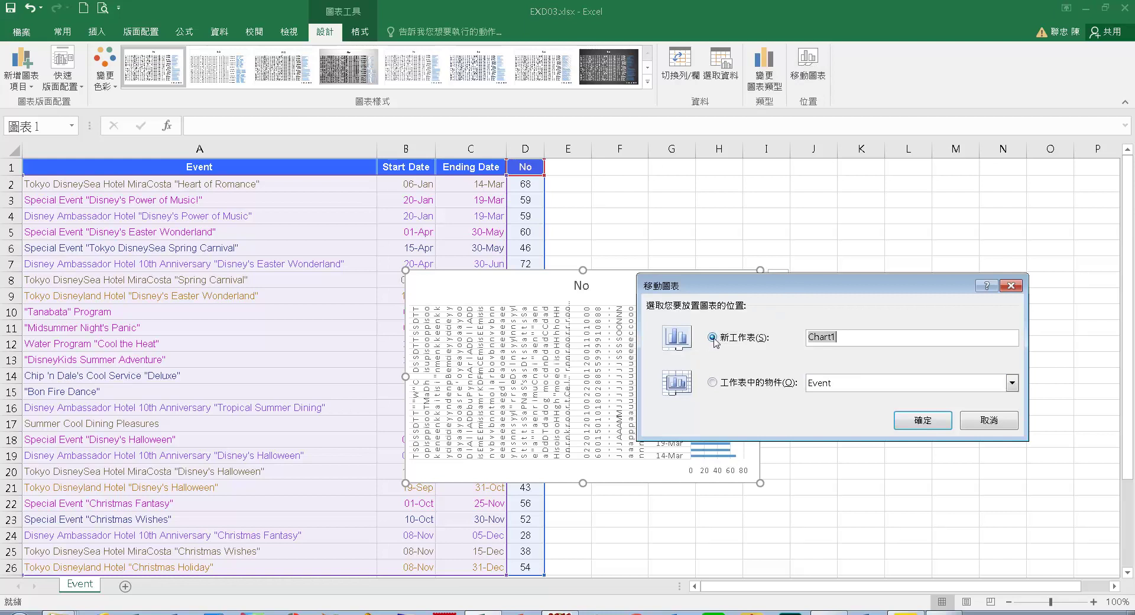
click(858, 342)
text(Event)
click(925, 420)
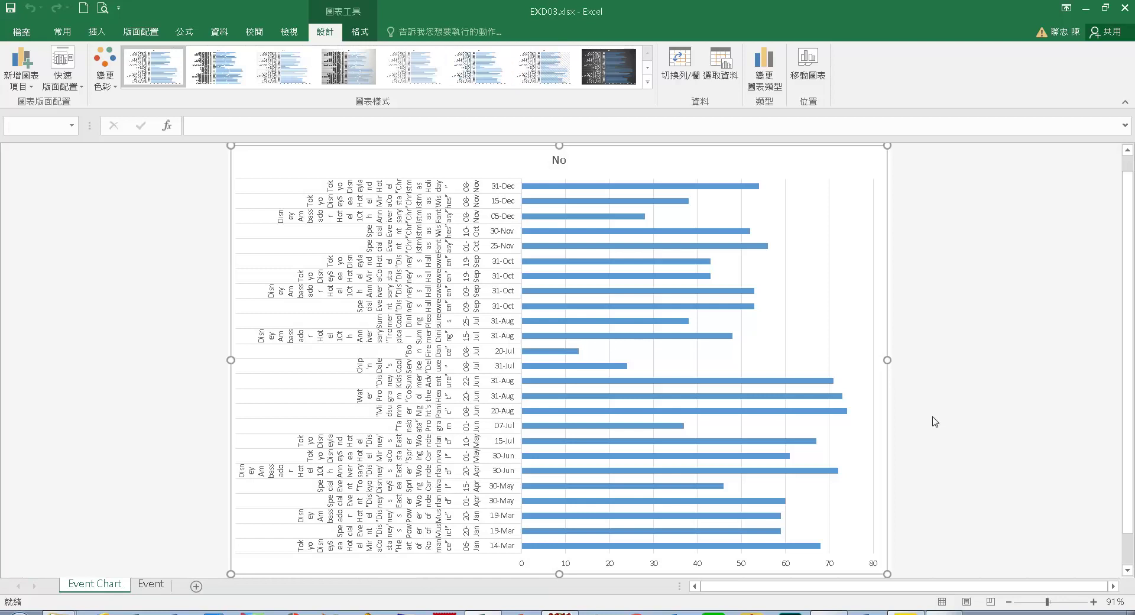
Add a Start Date series using the header and values Event!$B$2:$B$26.
click(728, 63)
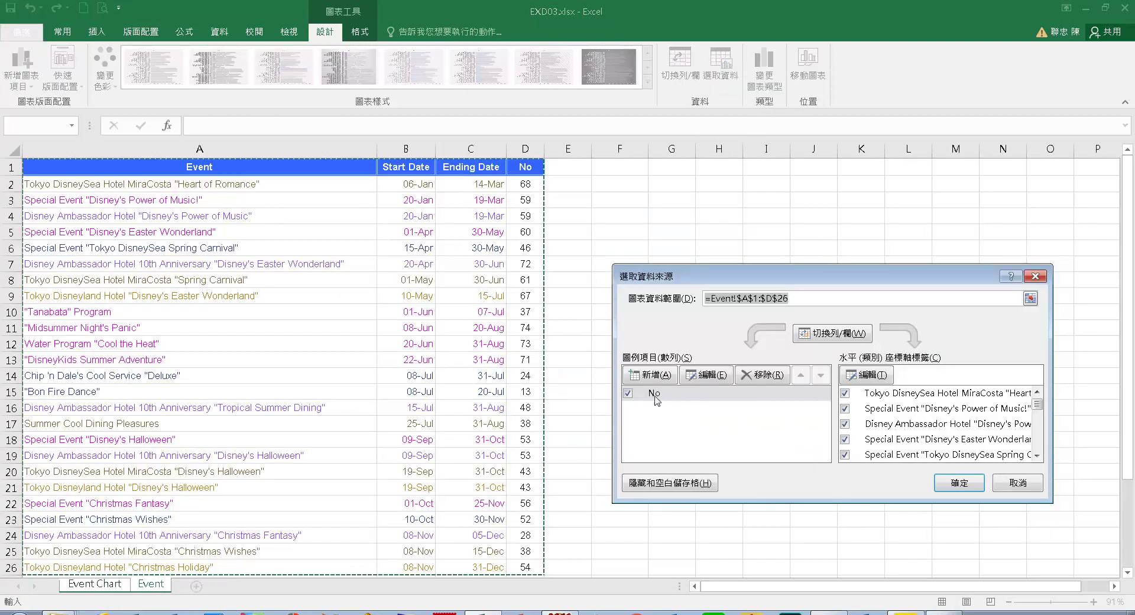
click(684, 400)
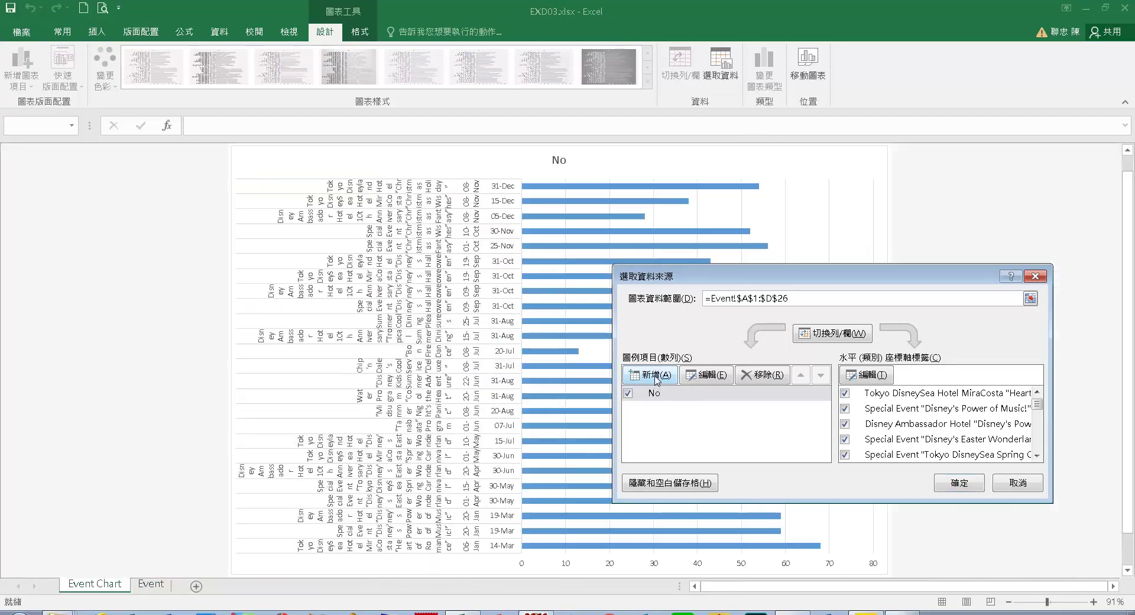
click(656, 376)
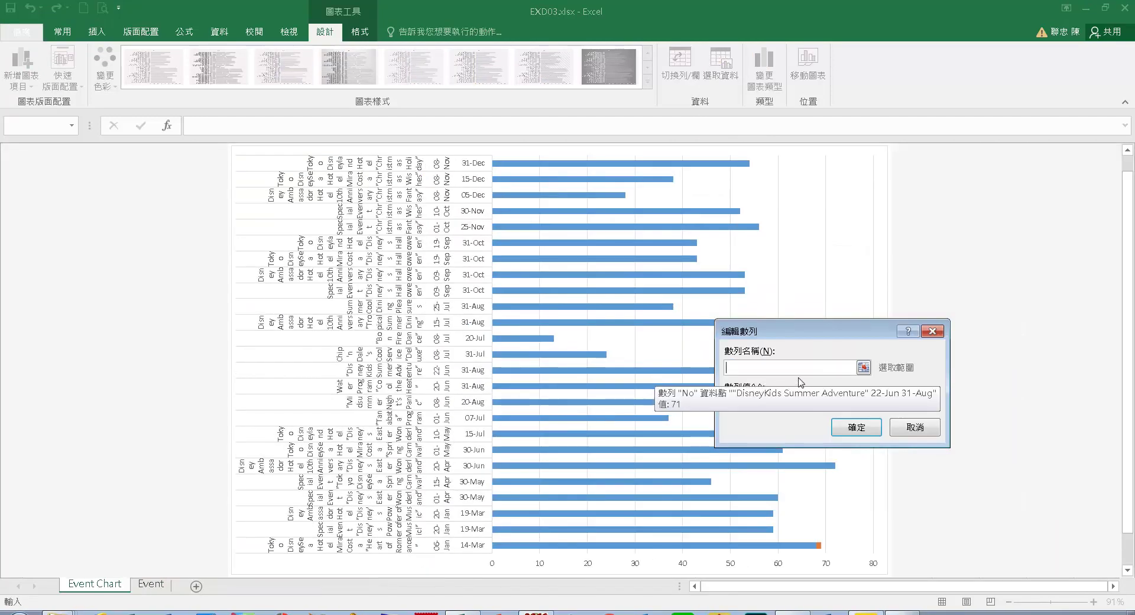
click(152, 584)
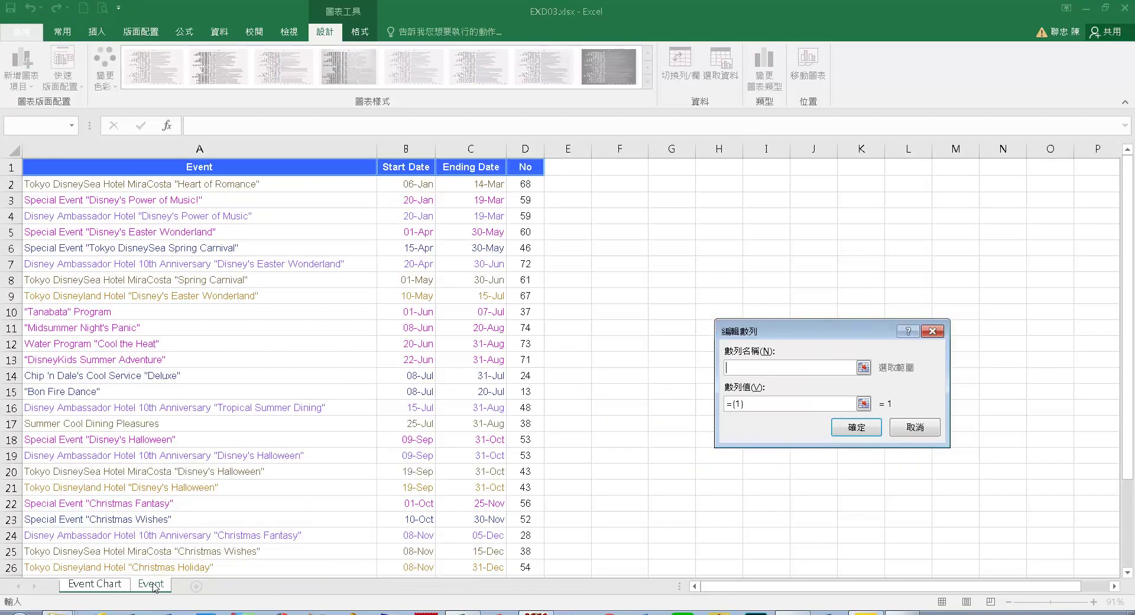
click(407, 177)
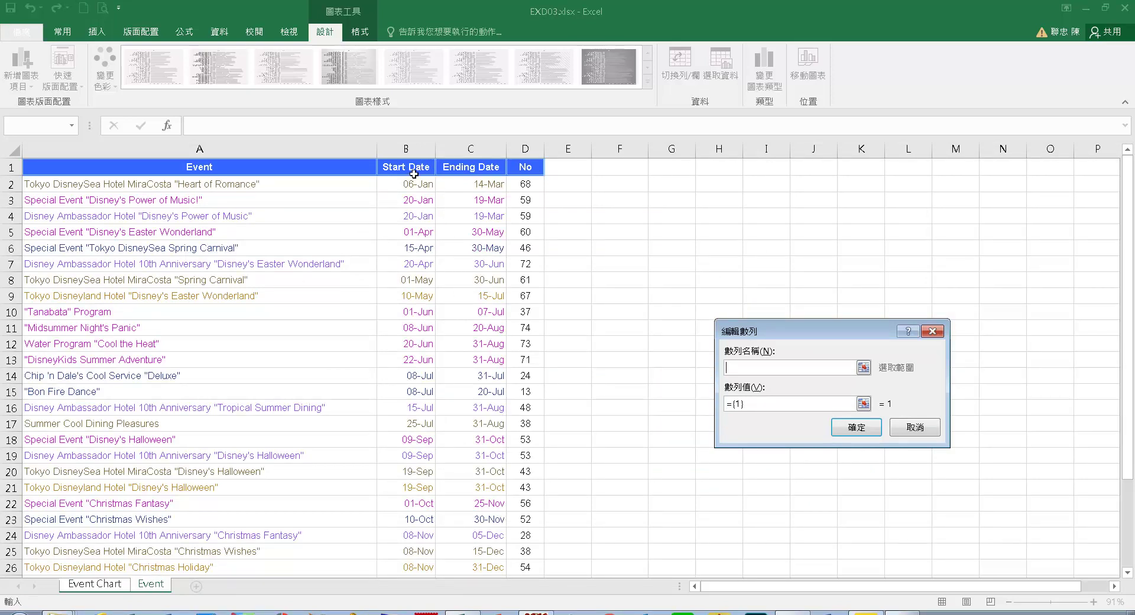
click(763, 406)
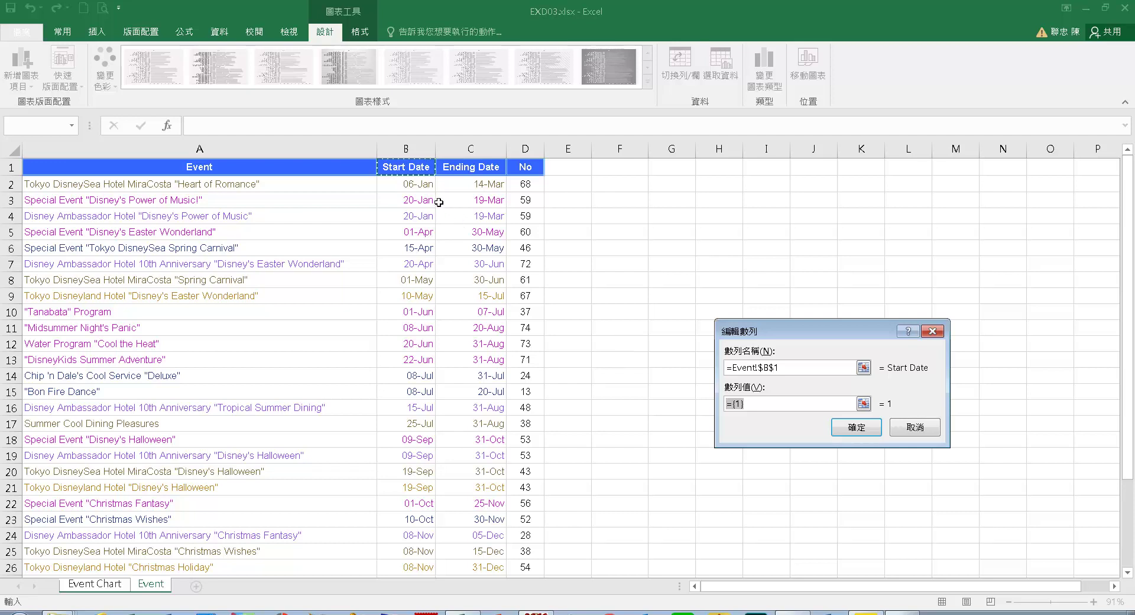
click(422, 189)
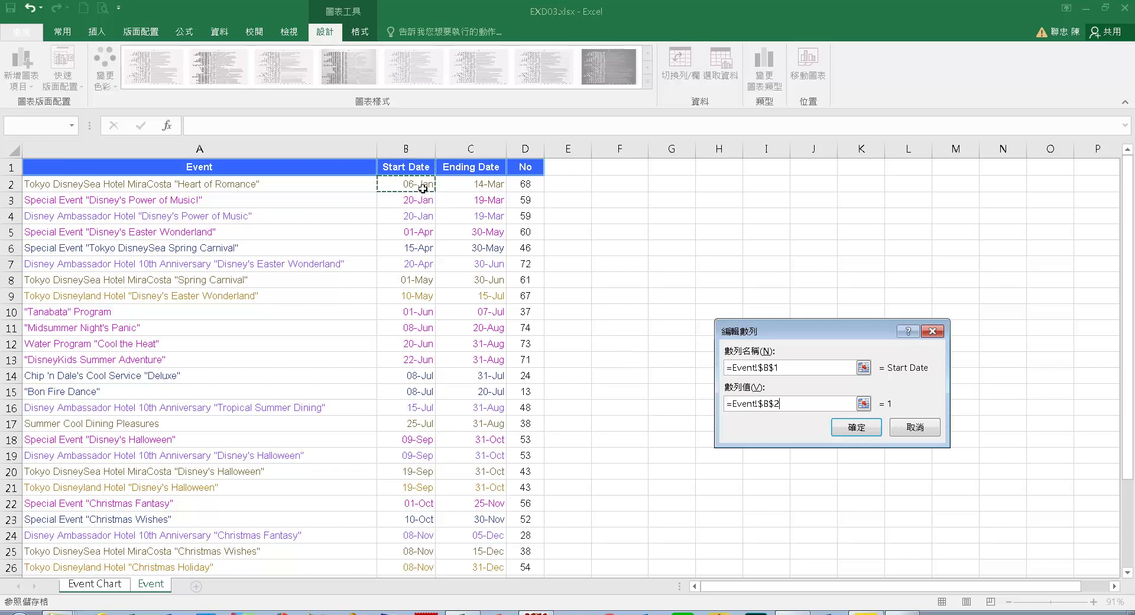
key(ctrl+shift+Down)
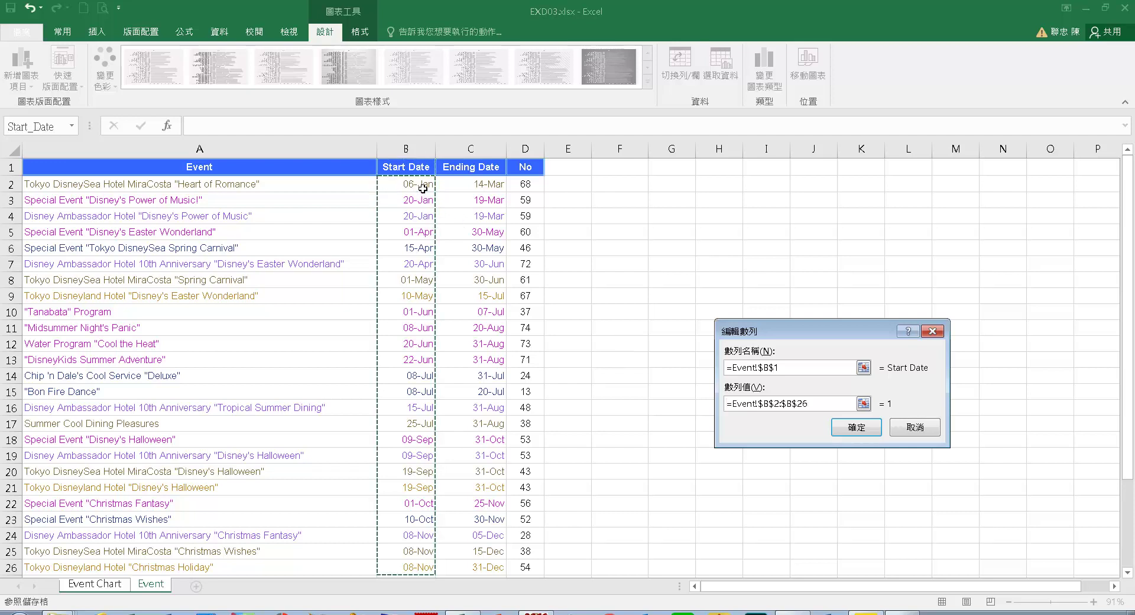
click(853, 428)
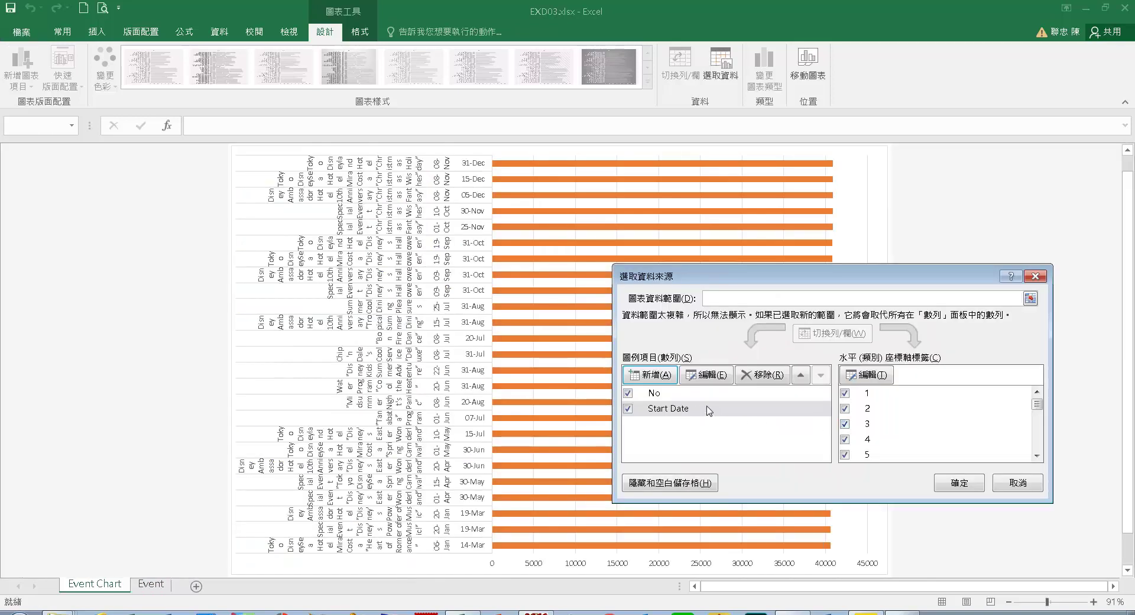
Move Start Date ahead of No and use Event!$A$2:$A$26 as the bar labels.
click(709, 410)
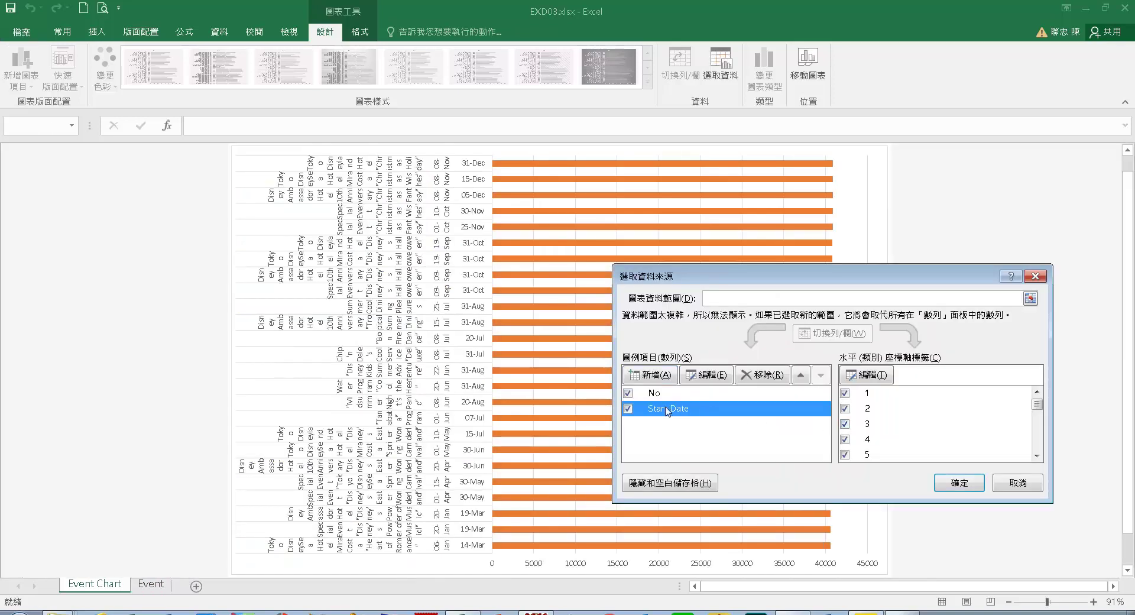
click(806, 378)
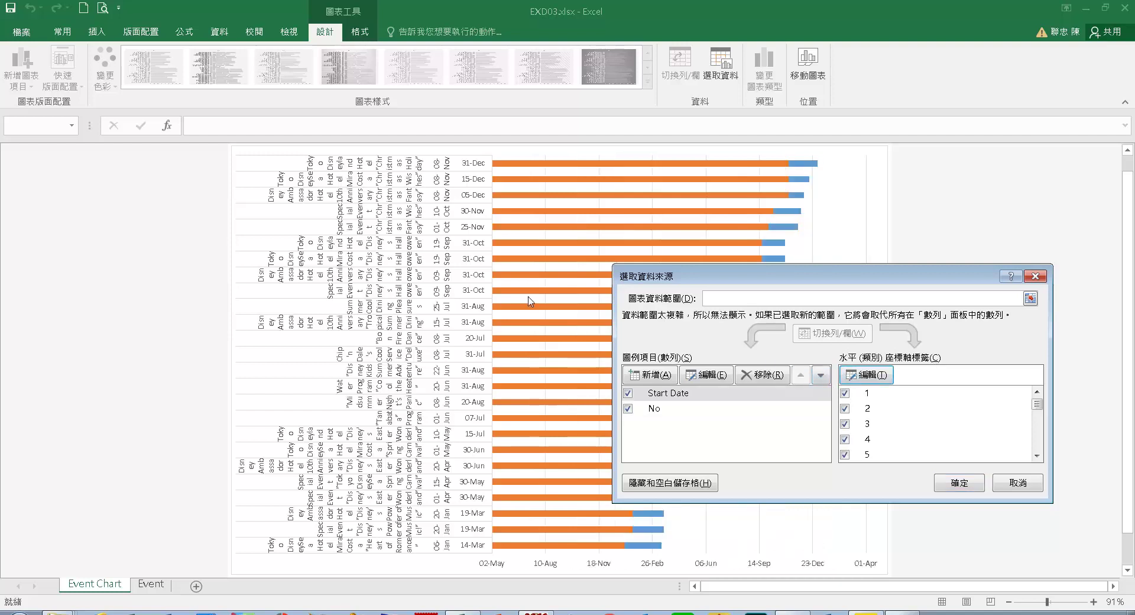
click(881, 381)
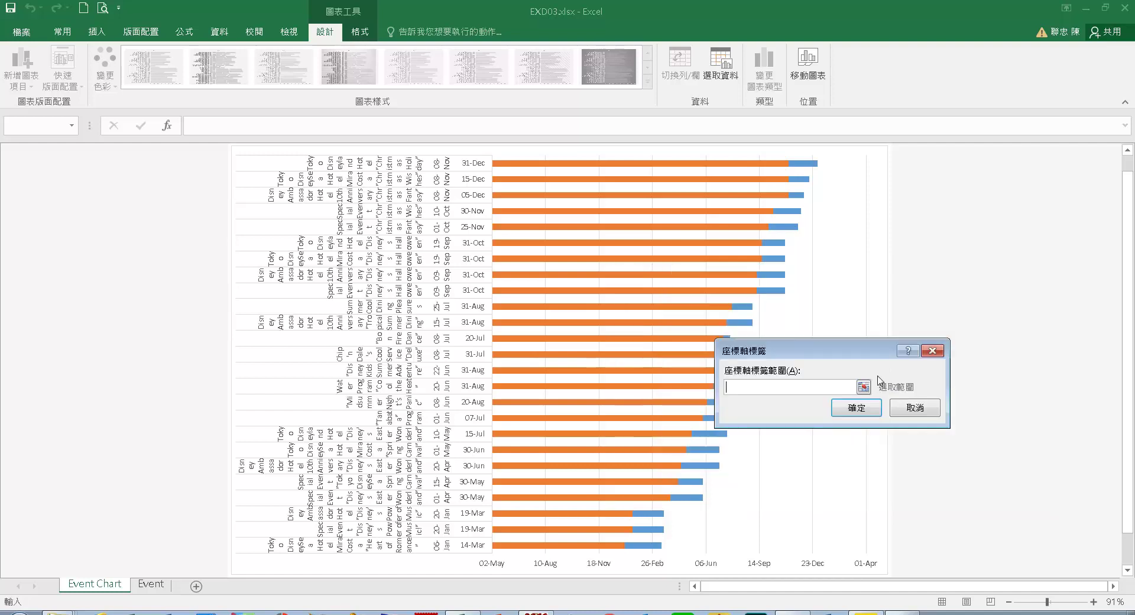
click(157, 586)
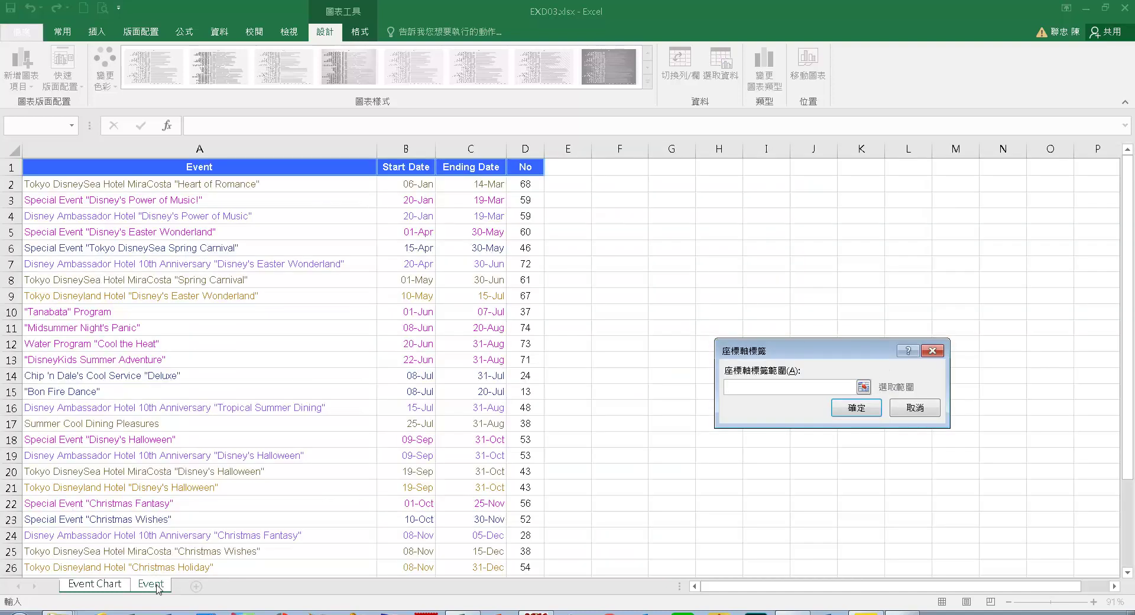
click(227, 190)
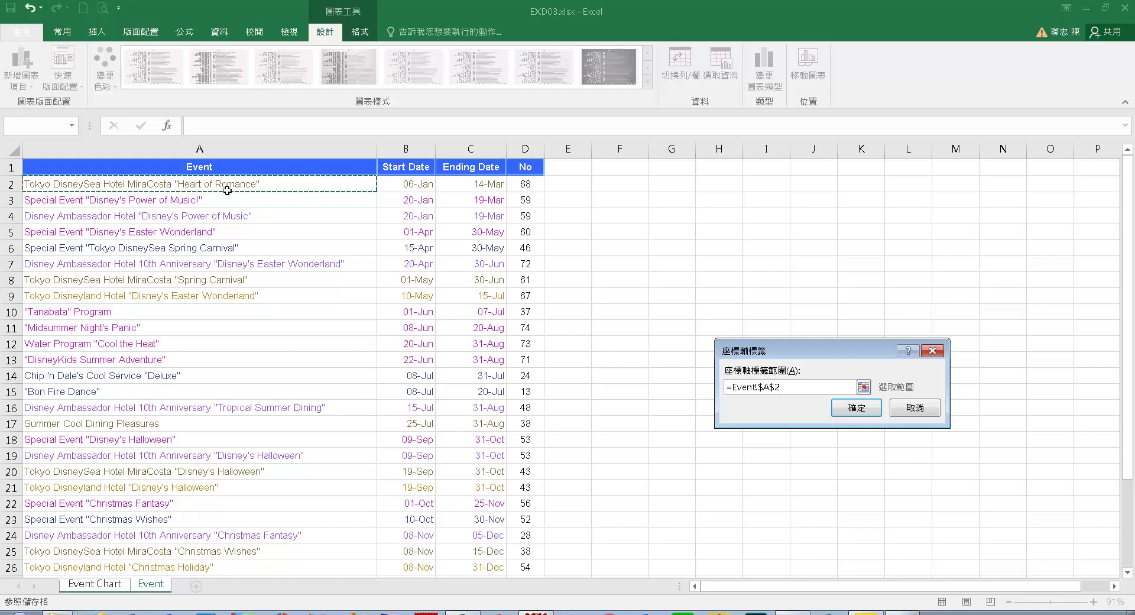
key(ctrl+shift+Down)
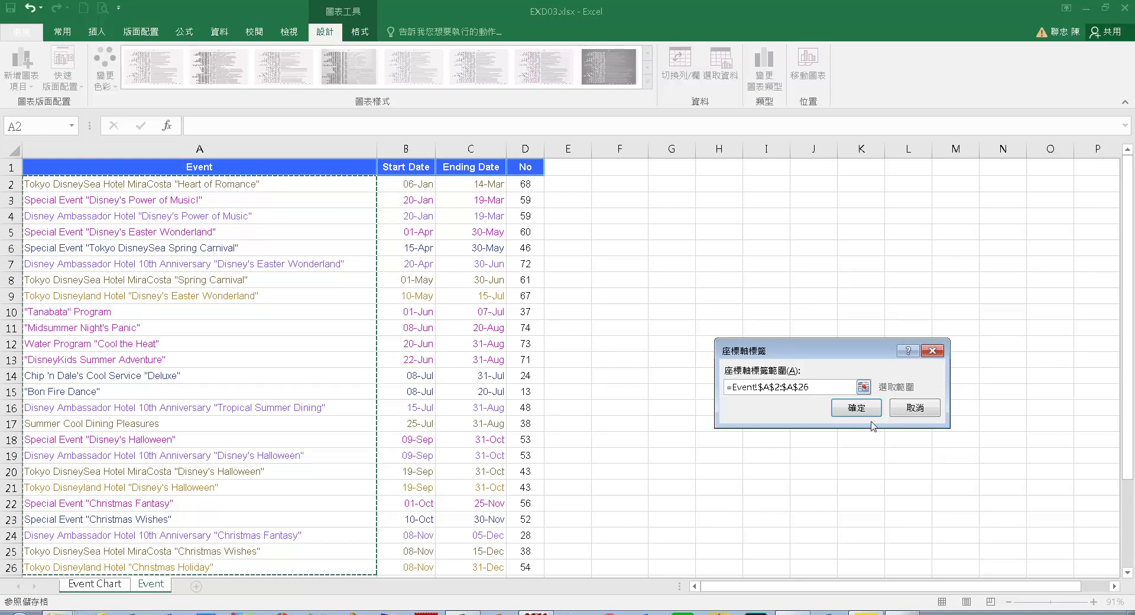
click(857, 408)
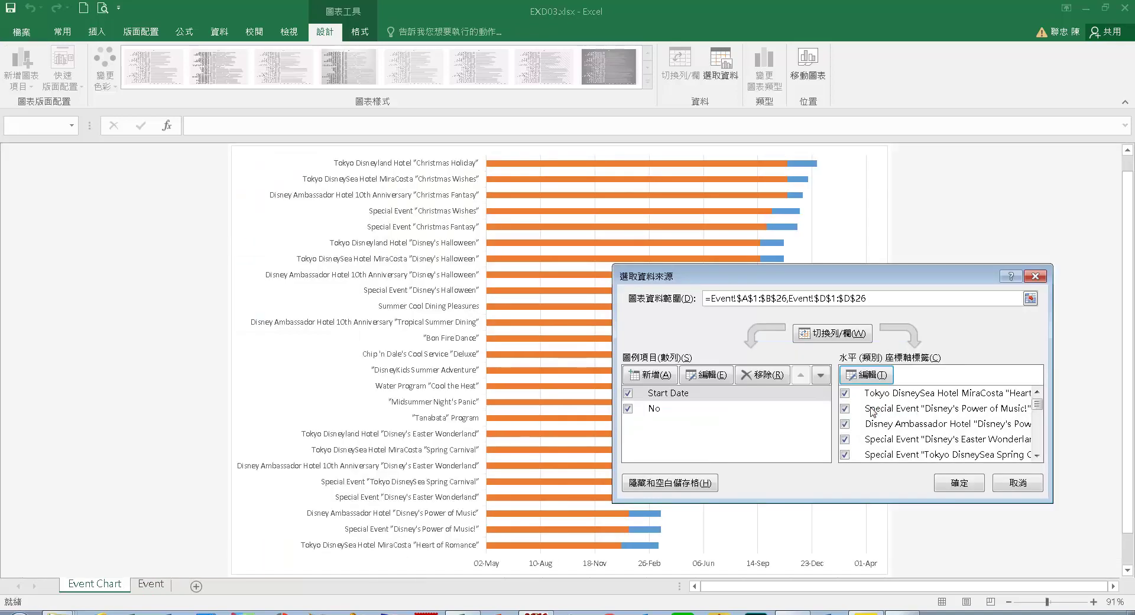
click(979, 490)
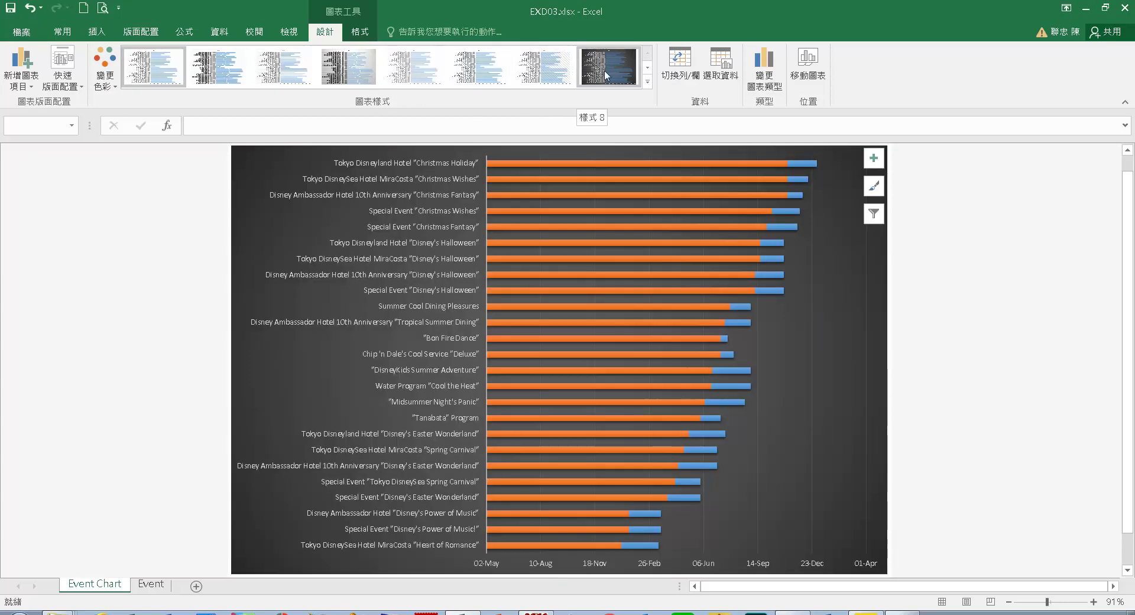
Apply the dark Chart Style 8 to the Event Chart.
click(606, 75)
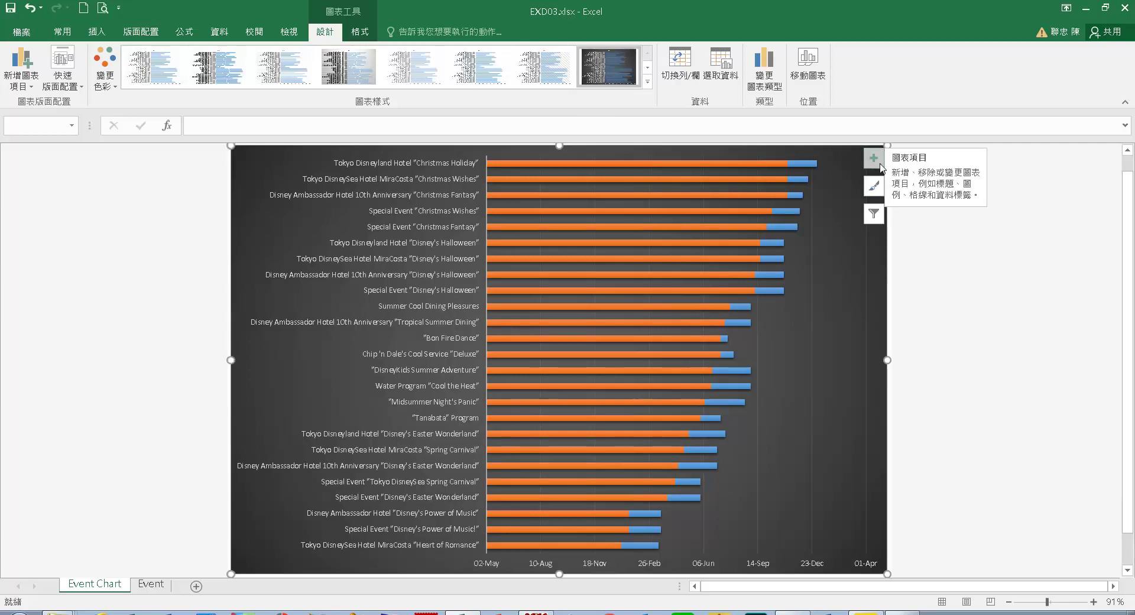
click(874, 159)
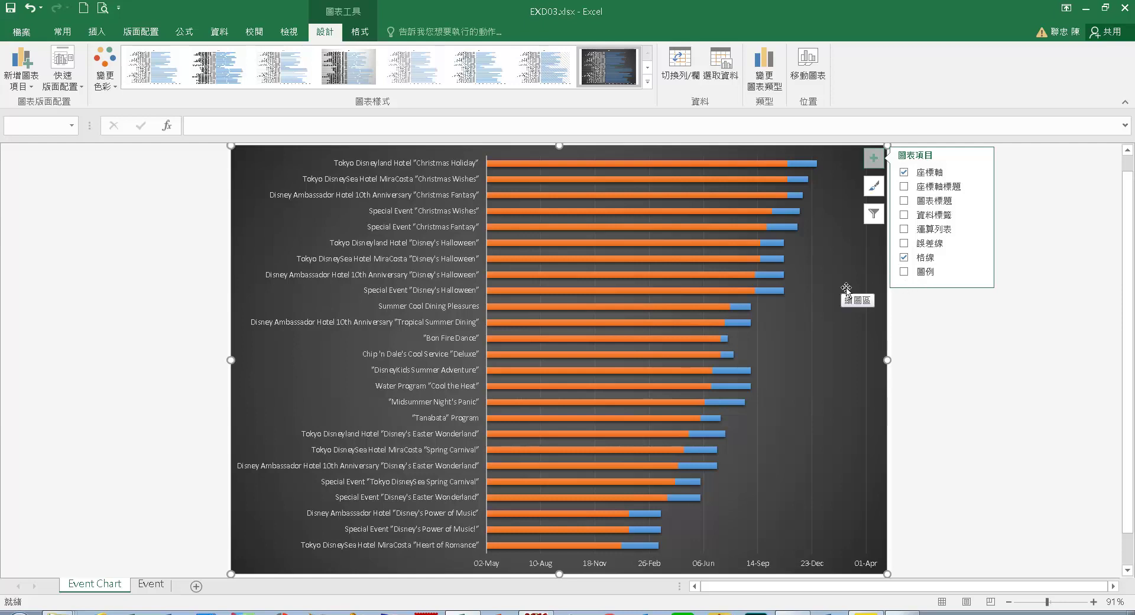
click(358, 33)
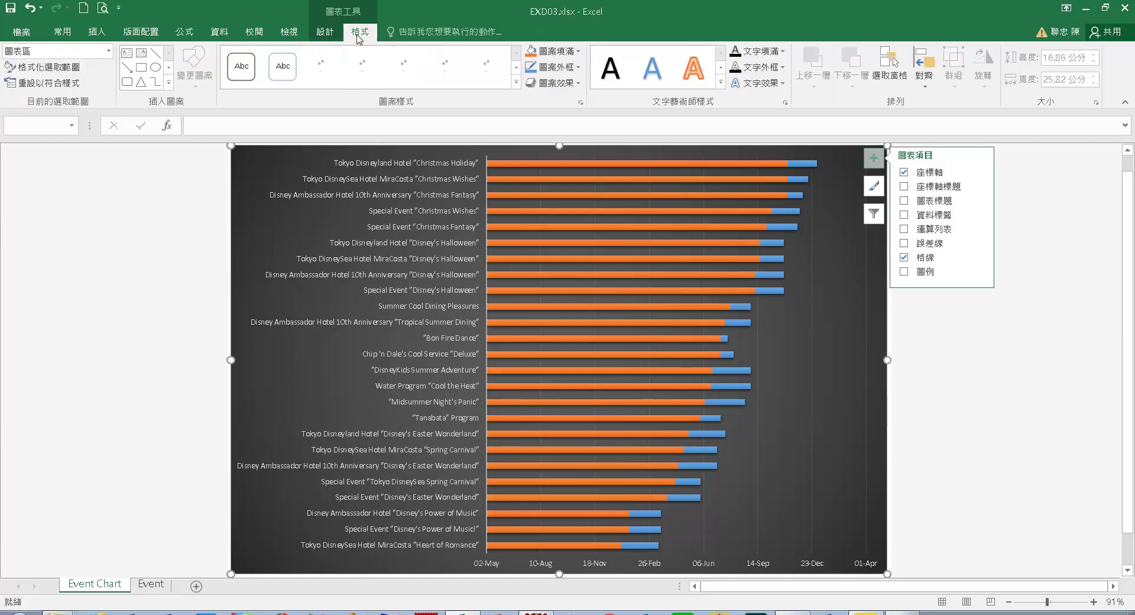
Set the vertical category axis labels to the 微軟正黑體 font at size 8.
click(110, 52)
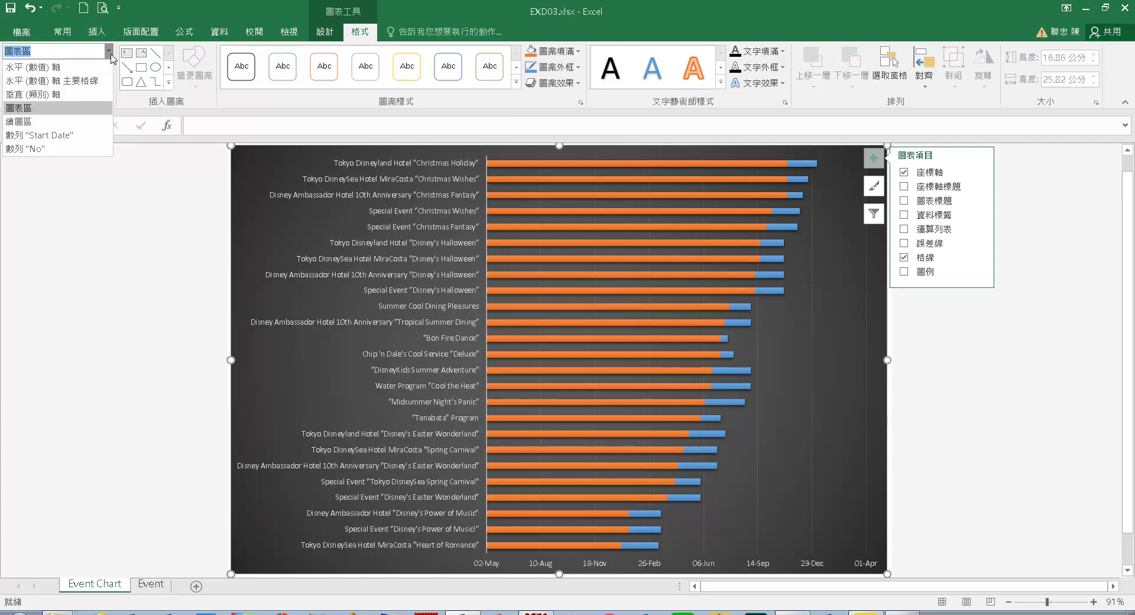
click(65, 95)
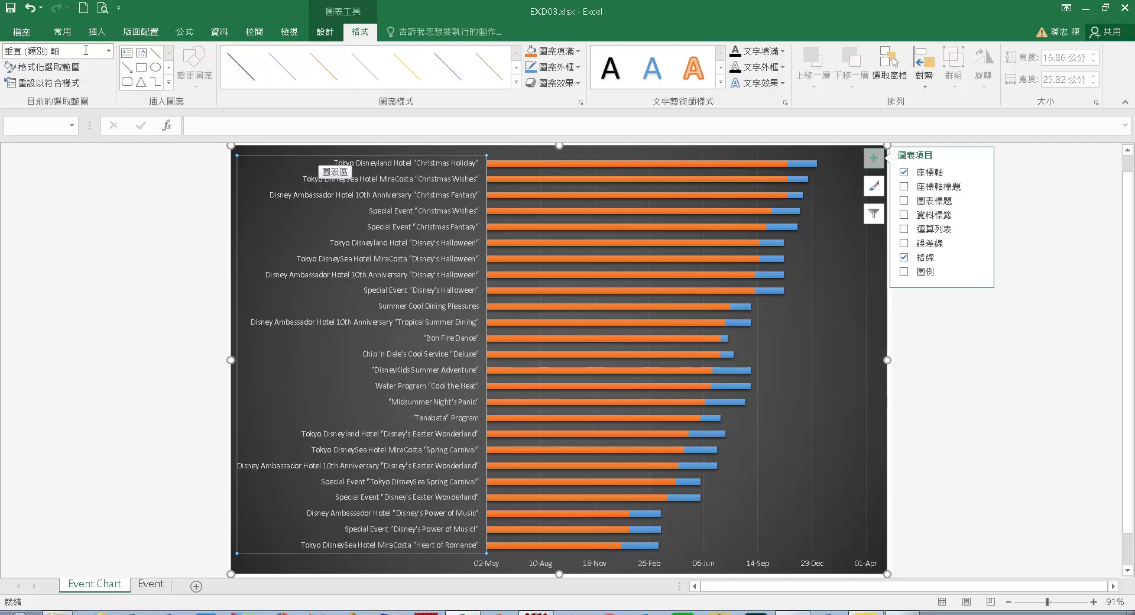
click(63, 32)
click(190, 57)
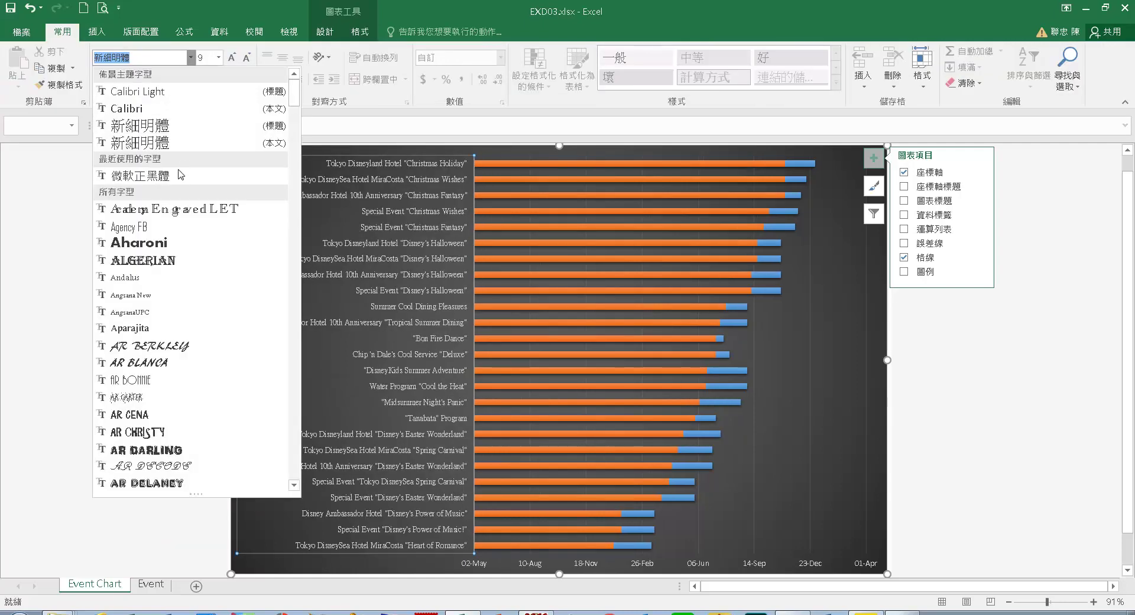
click(178, 177)
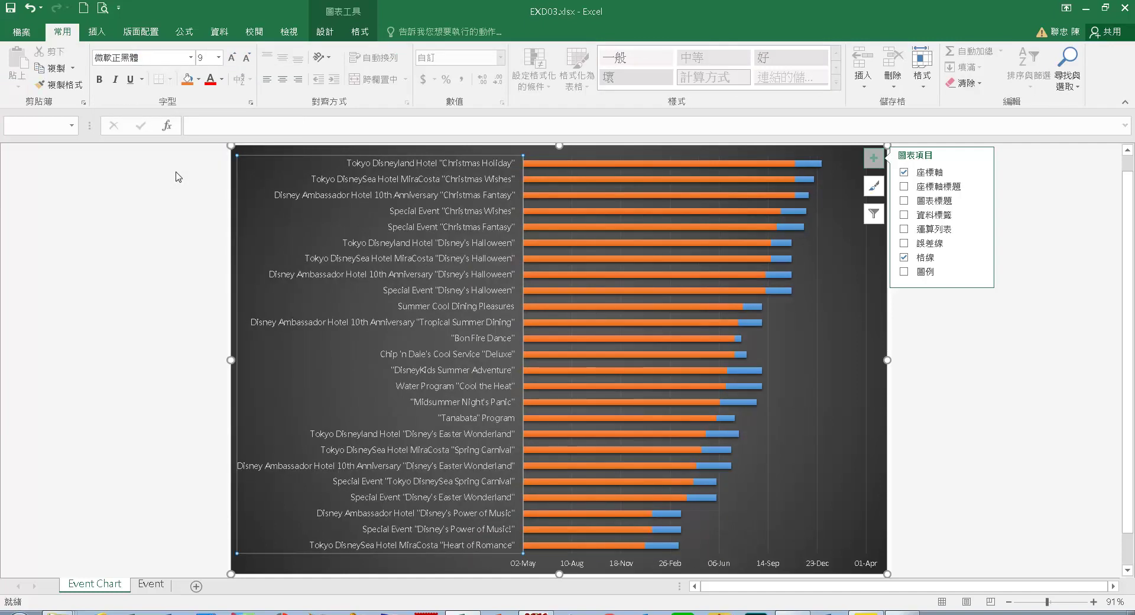
click(219, 59)
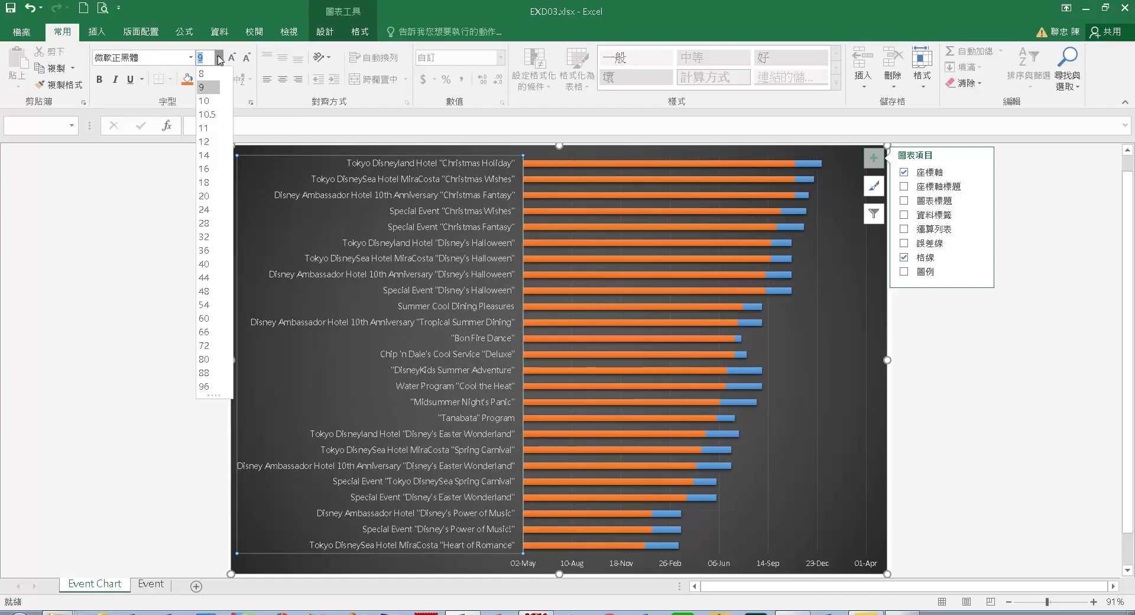
click(214, 74)
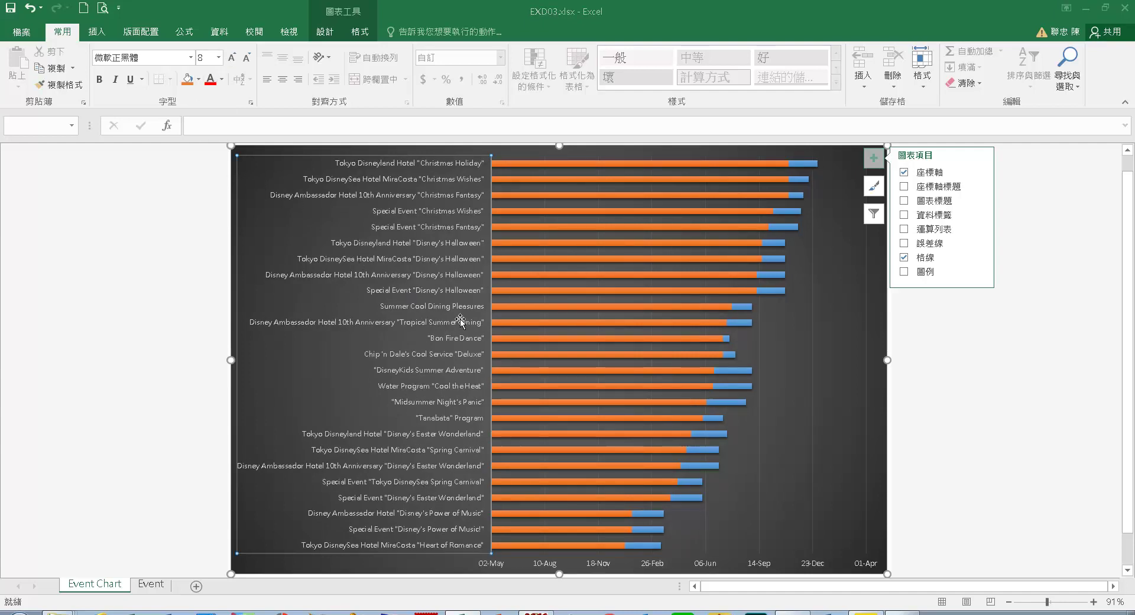
key(Escape)
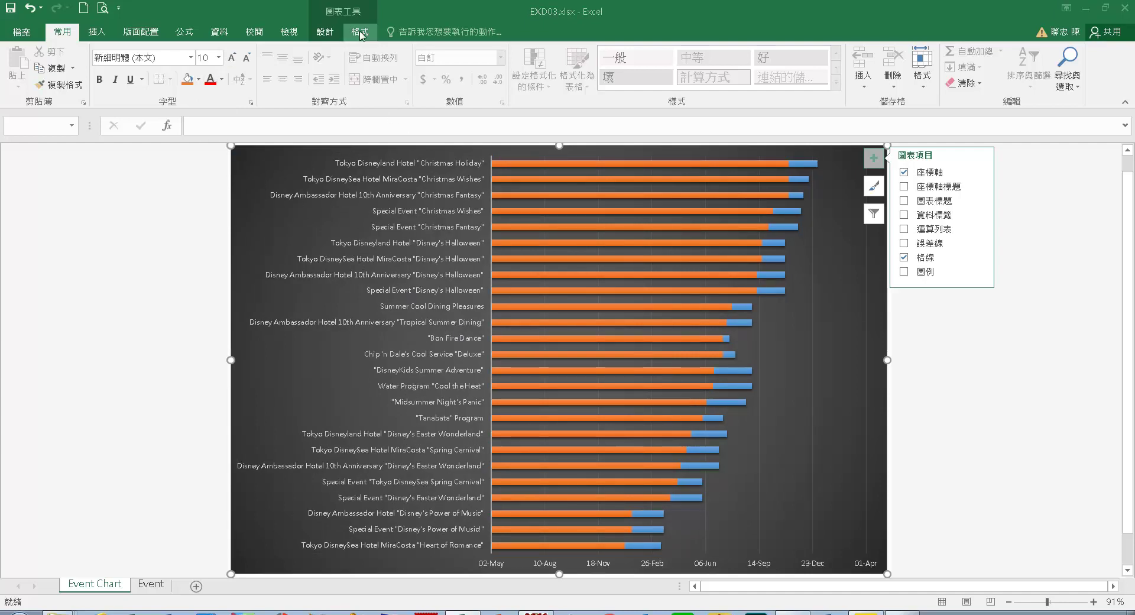
click(360, 35)
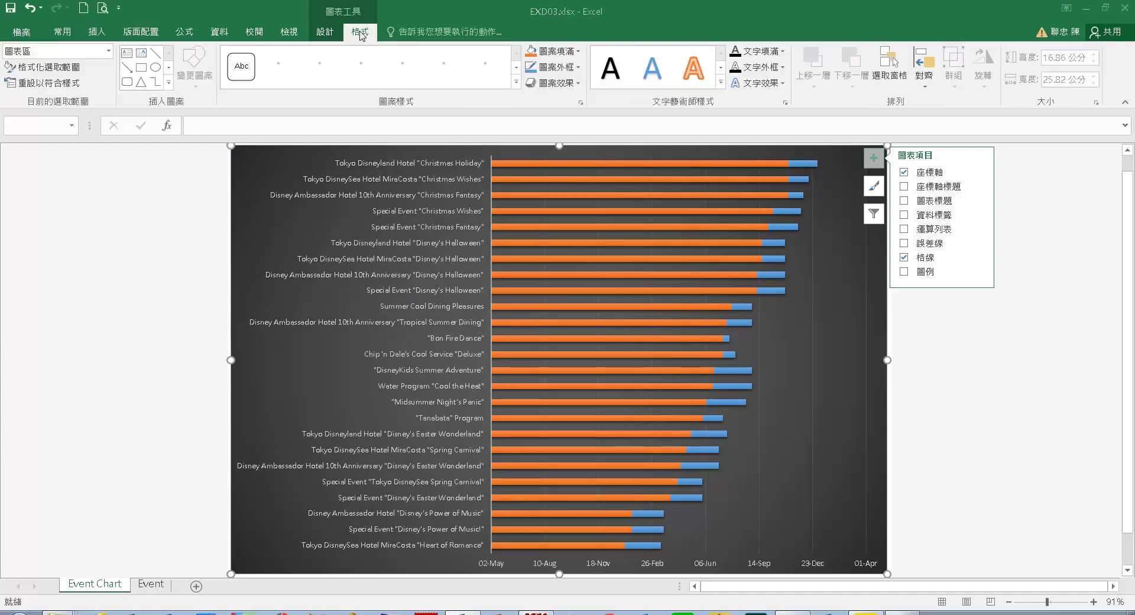
Turn on 類別次序反轉 (categories in reverse order) for the vertical event axis.
click(108, 53)
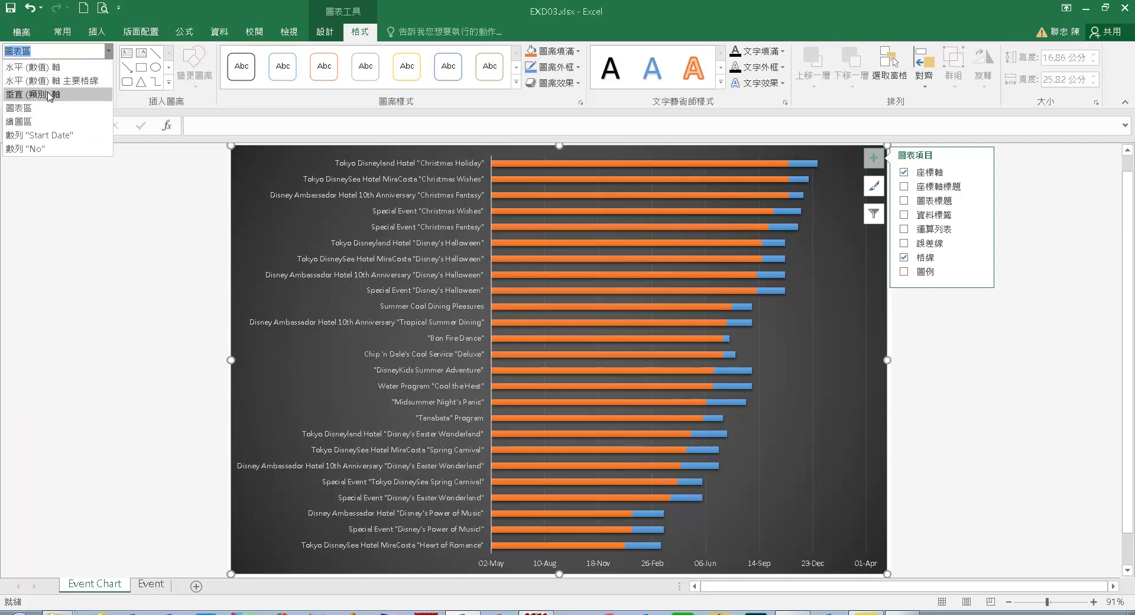
click(70, 96)
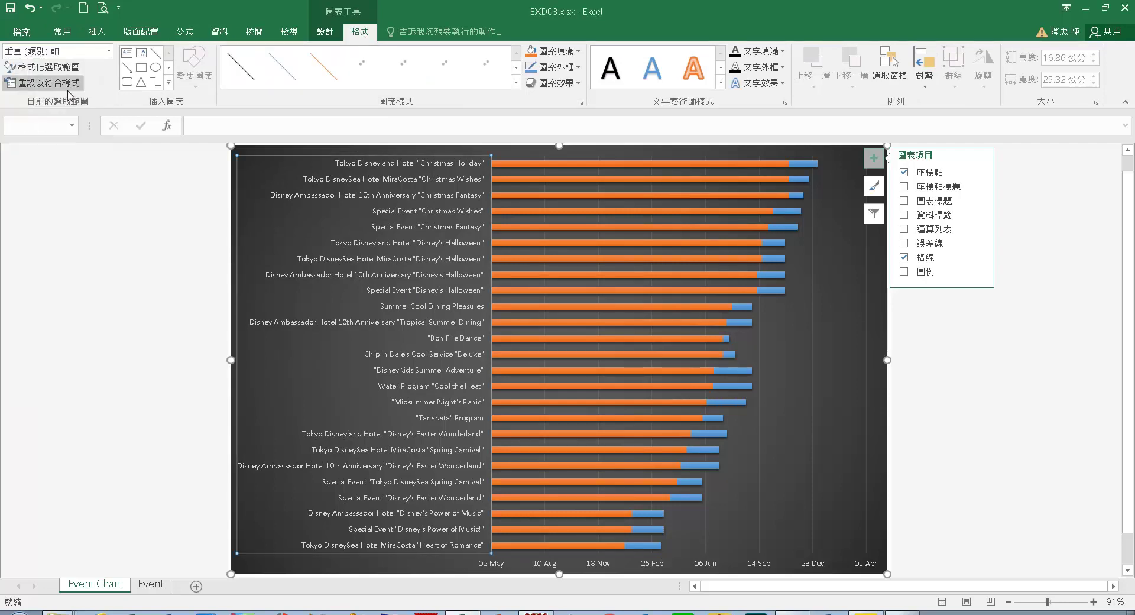
click(64, 70)
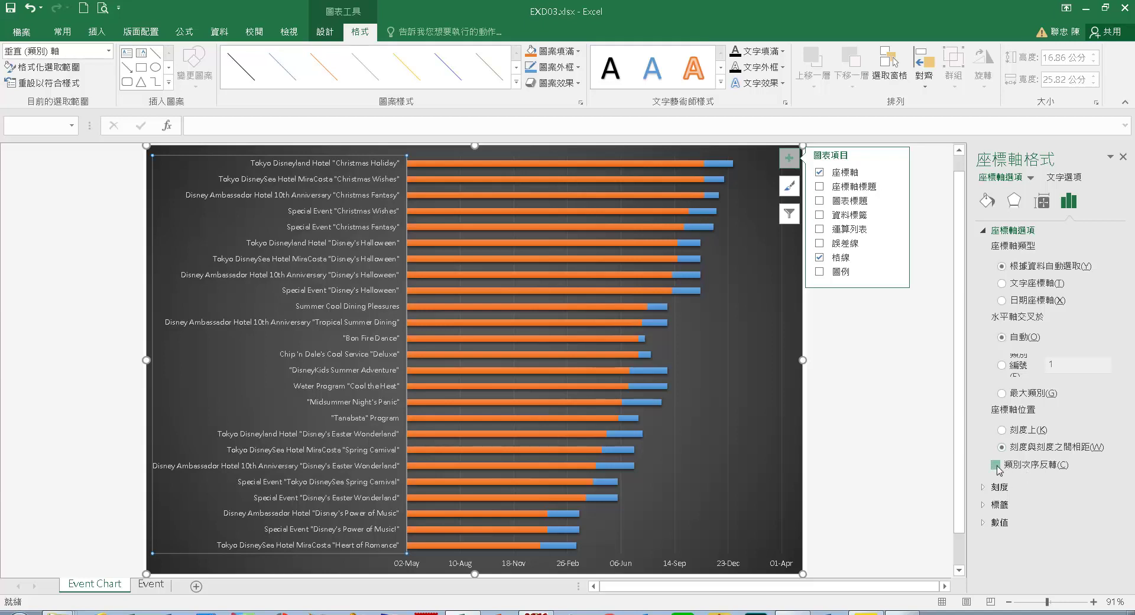
click(997, 466)
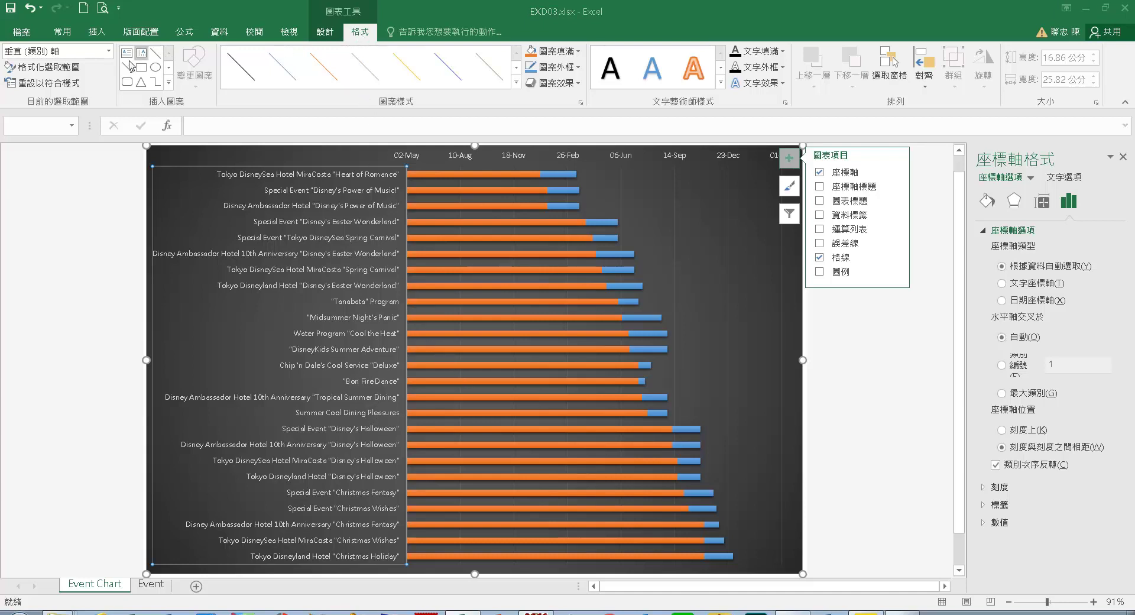
Replace the horizontal axis's dd-mmm number format with yyyy/m/d.
click(109, 52)
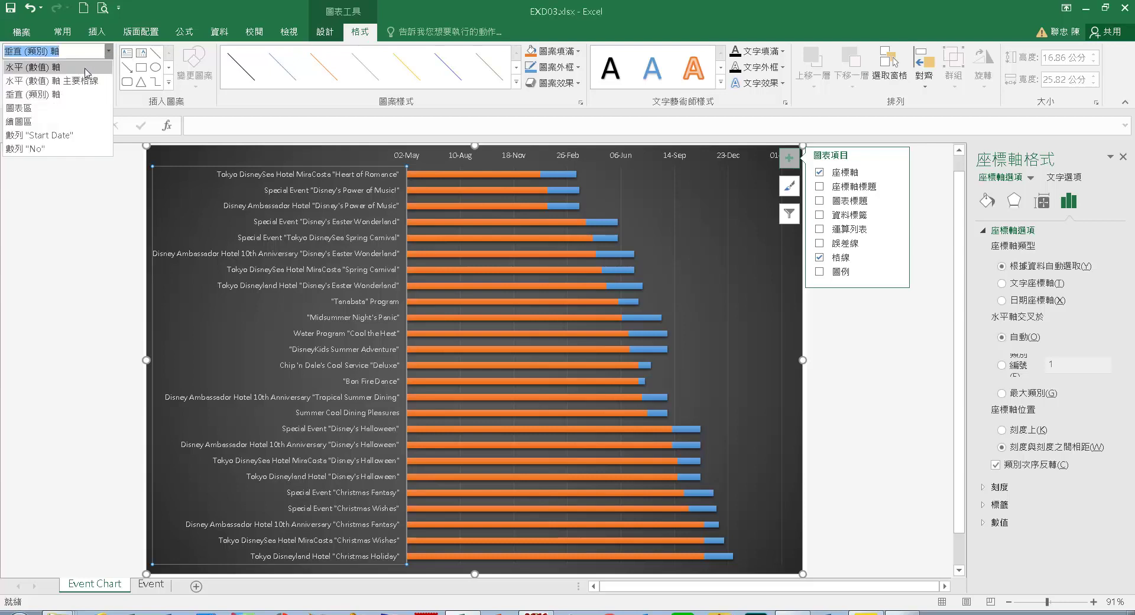
click(89, 67)
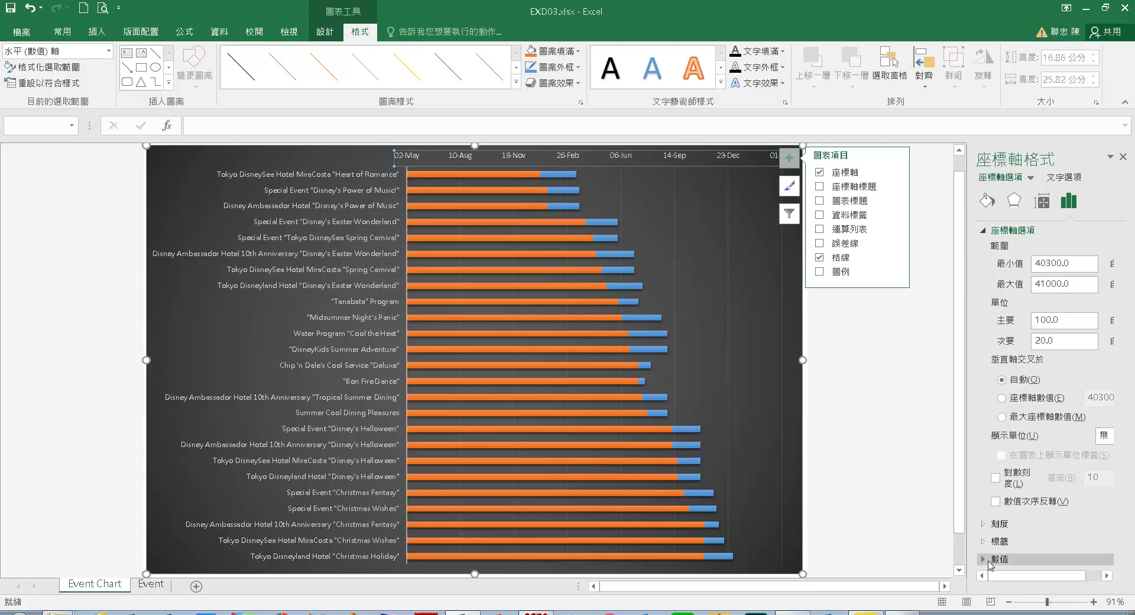
click(1000, 559)
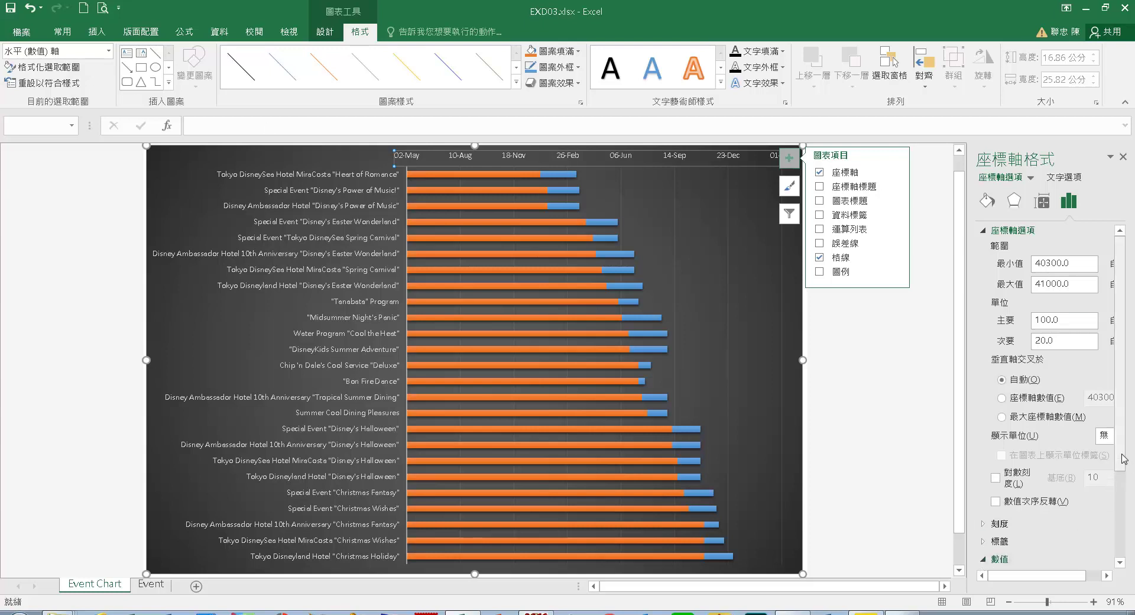
drag(1120, 450, 1118, 579)
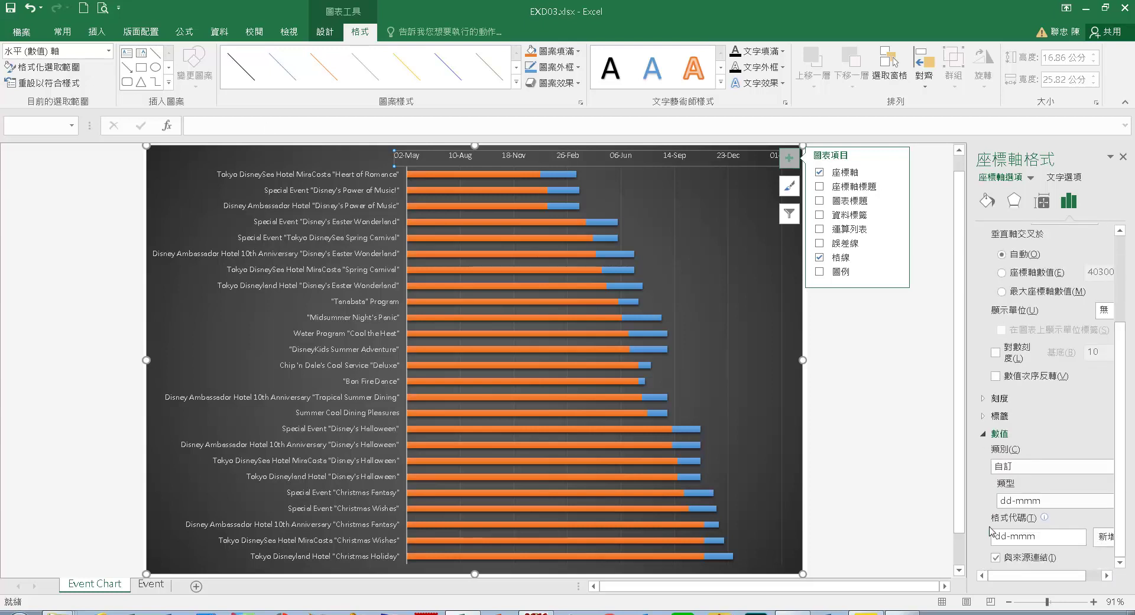
drag(1053, 543, 979, 549)
key(BackSpace)
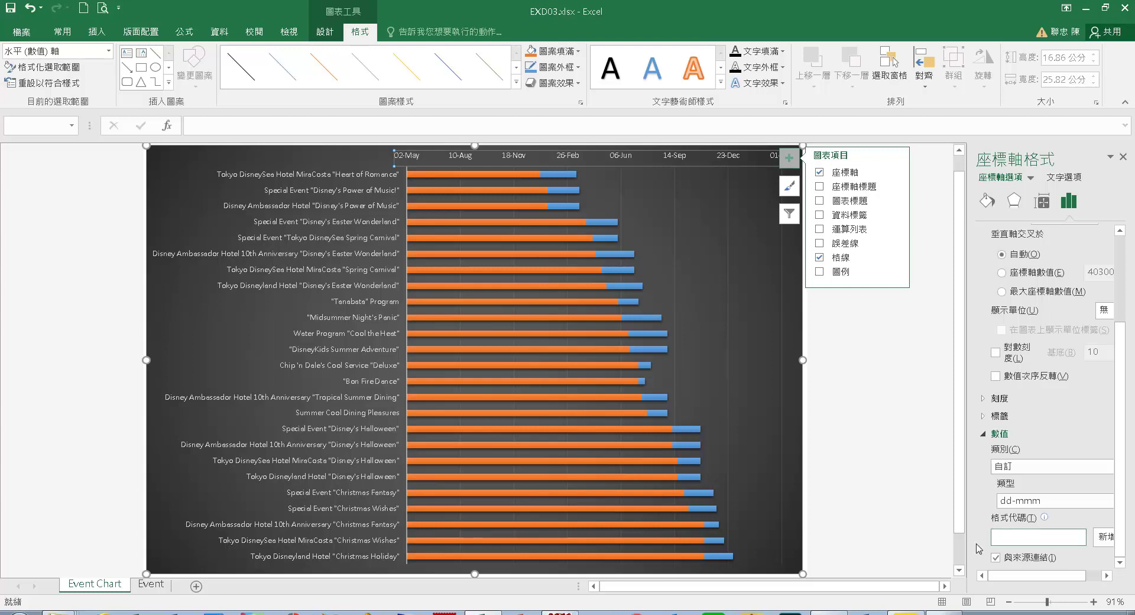
text(yyyy/m/d)
click(1104, 537)
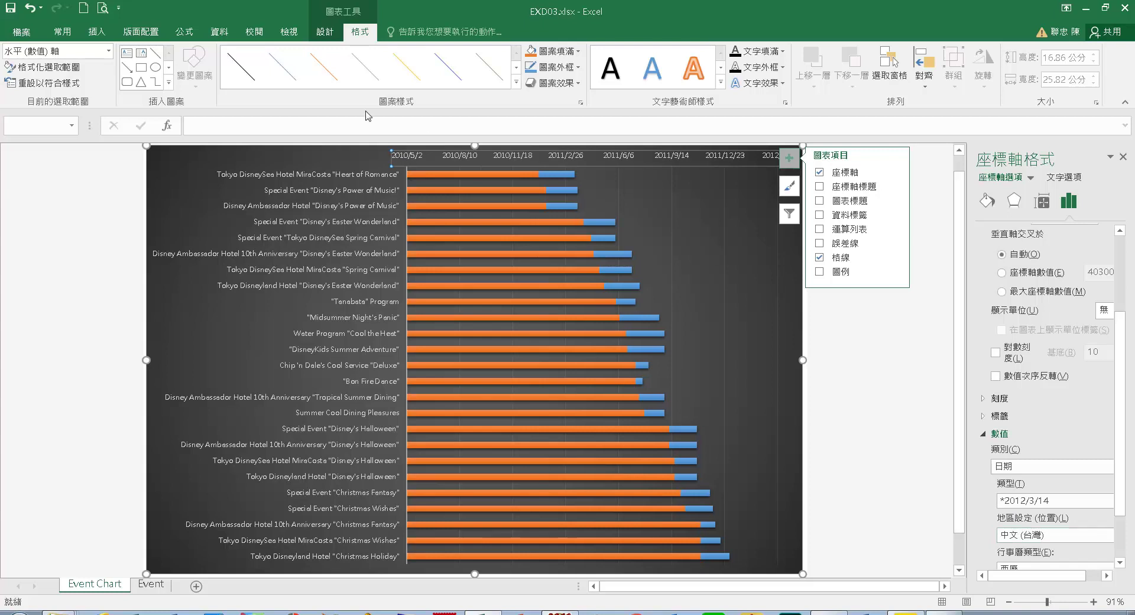
Format the date-axis labels in 微軟正黑體 at font size 5.
click(61, 34)
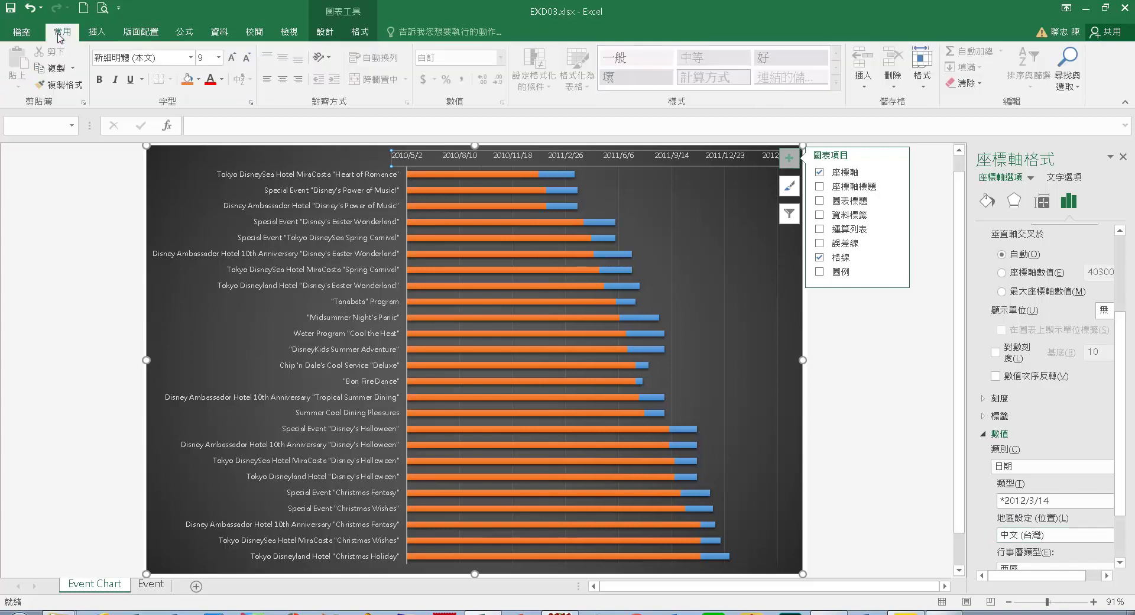
click(192, 57)
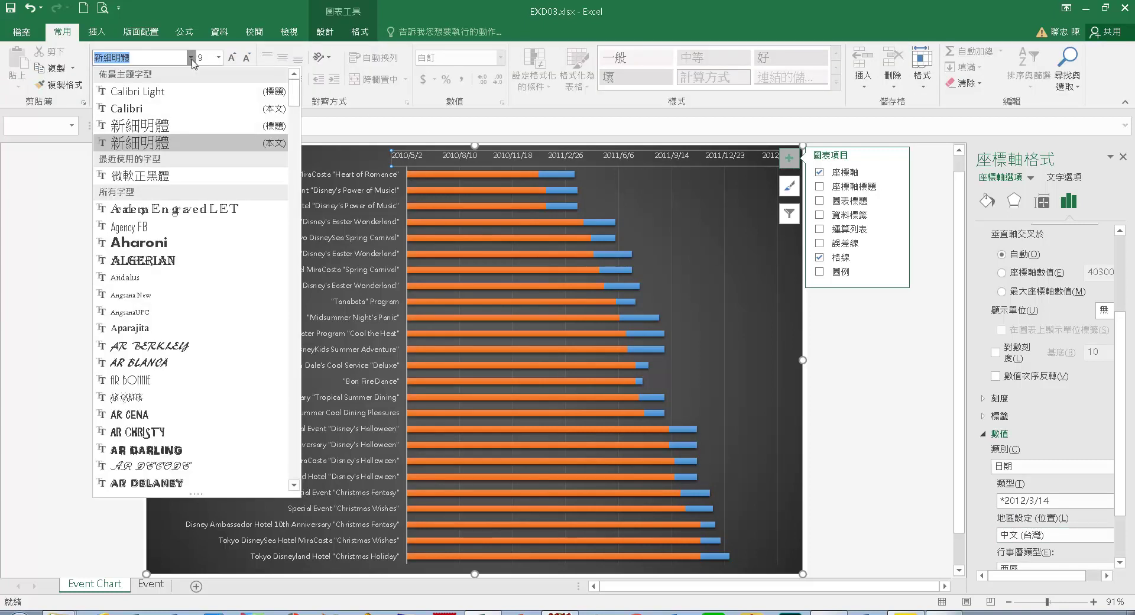
click(179, 180)
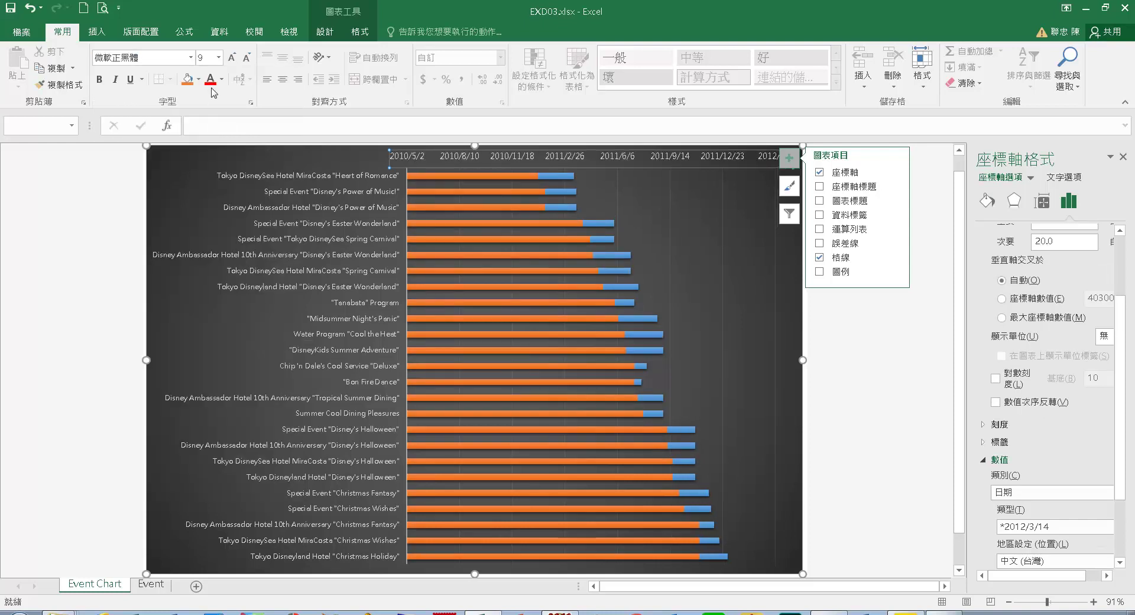
click(212, 61)
text(5)
key(Return)
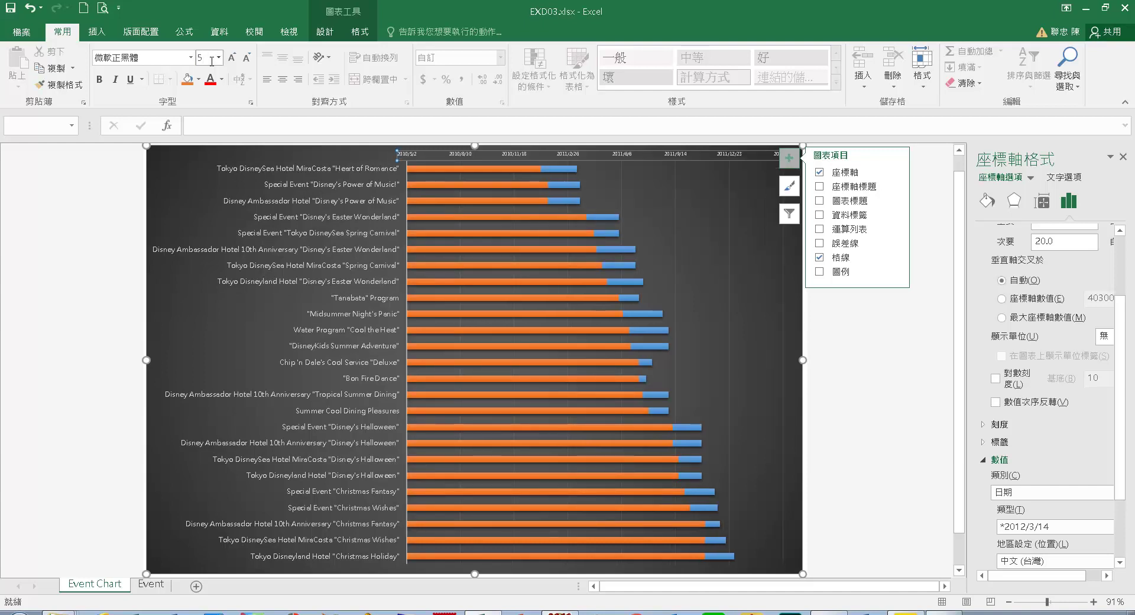
Set axis minimum 2011/1/1, maximum 2011/12/31, and major unit 30 in 座標軸選項.
drag(1122, 334, 1128, 223)
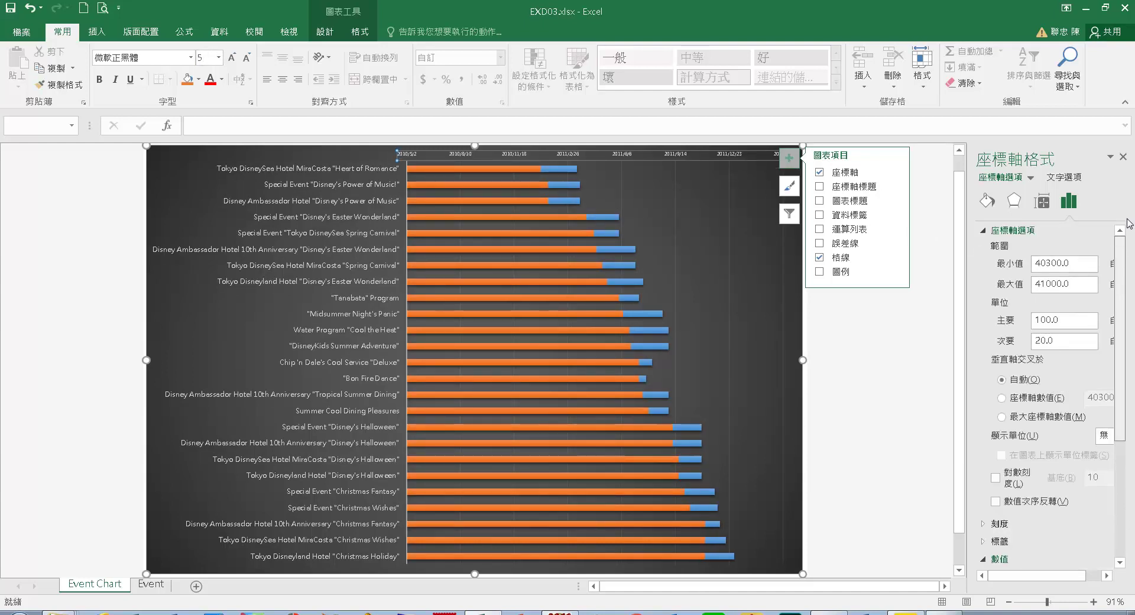
drag(1078, 263, 1010, 265)
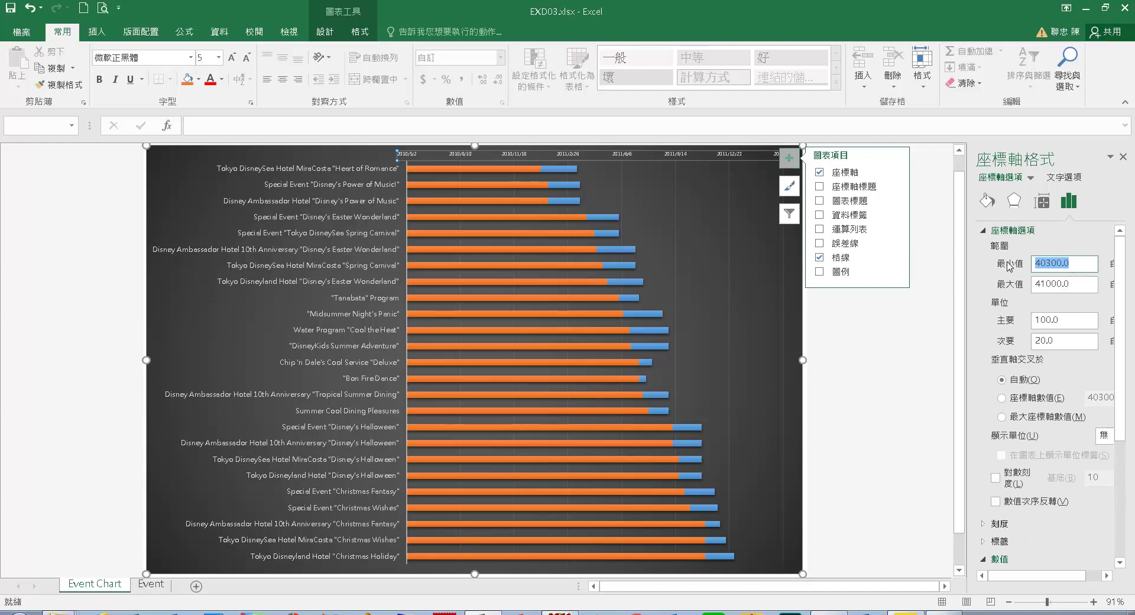
text(2011/1/1)
key(Return)
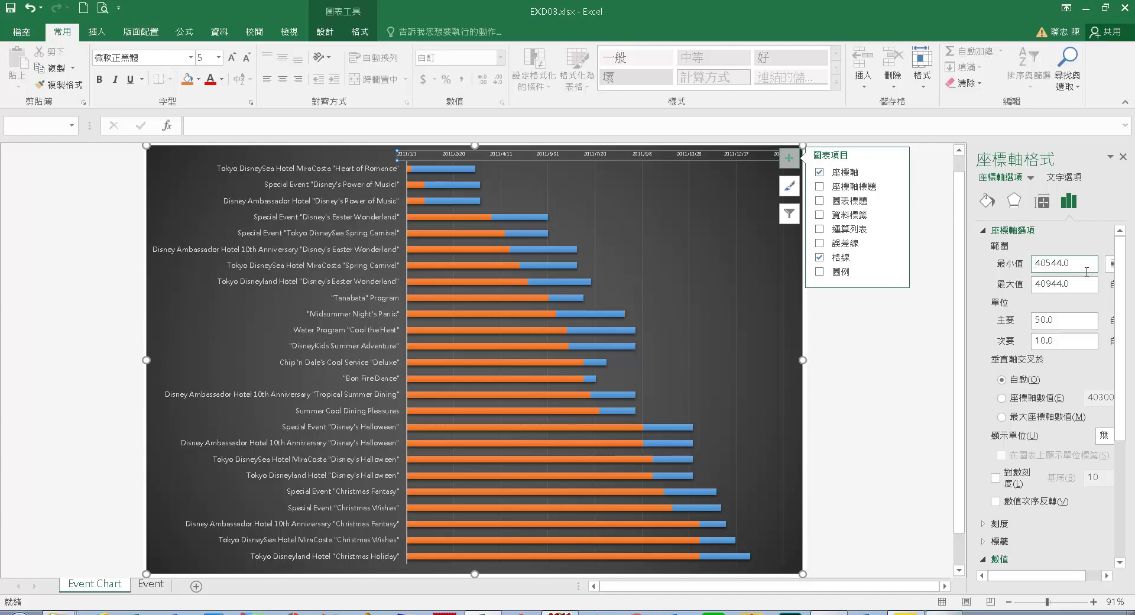
key(Tab)
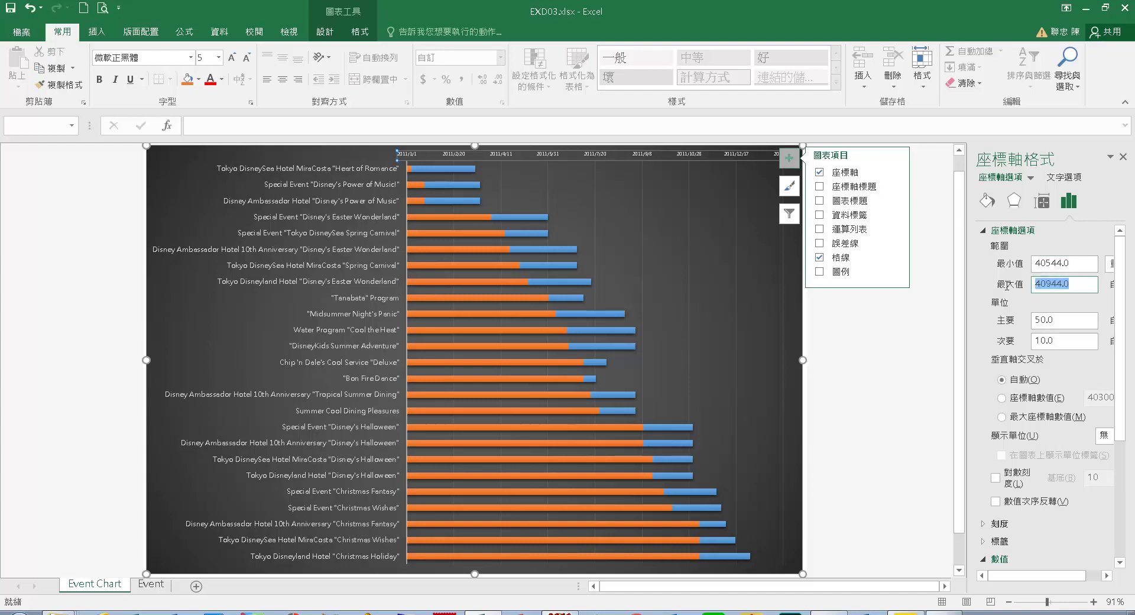
text(2/)
text(31)
key(Return)
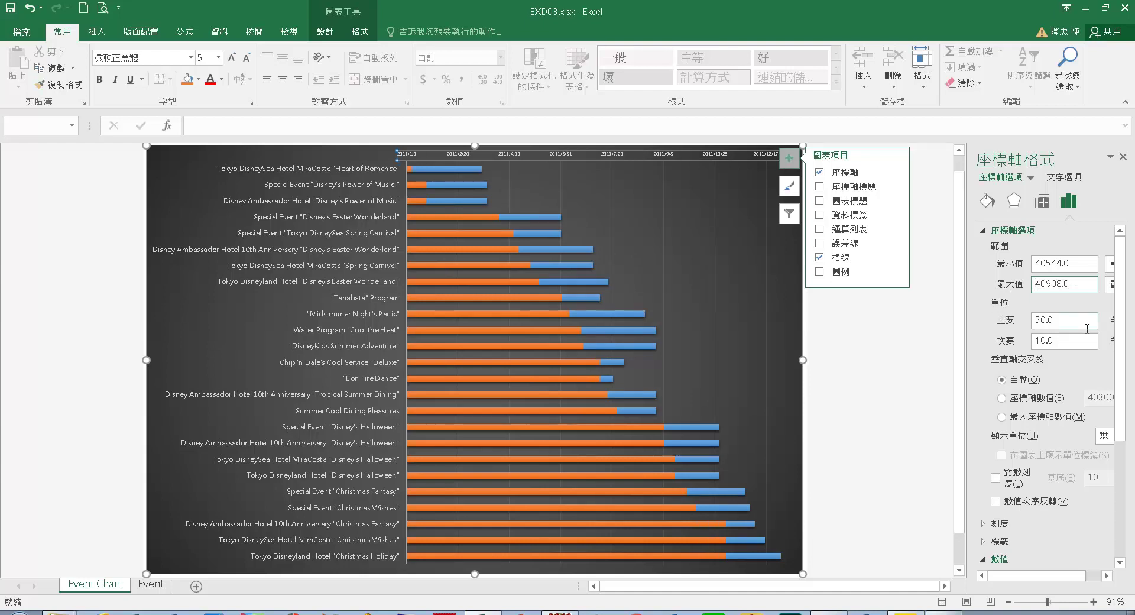
drag(1088, 327, 1021, 327)
text(30)
key(Return)
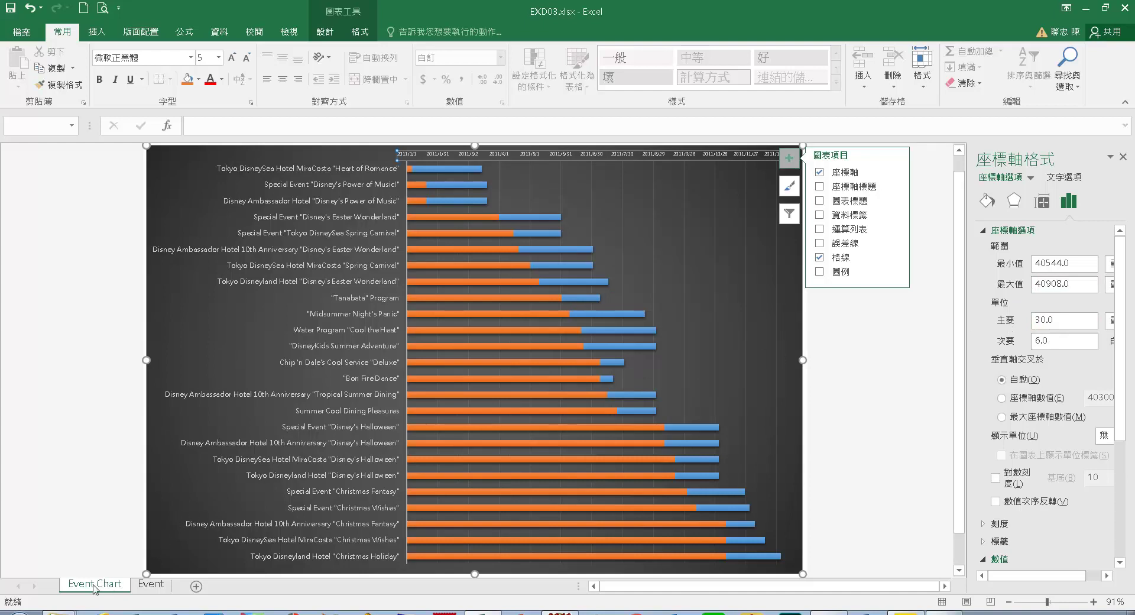
Add a chart title reading 'Event Chart'.
double_click(98, 588)
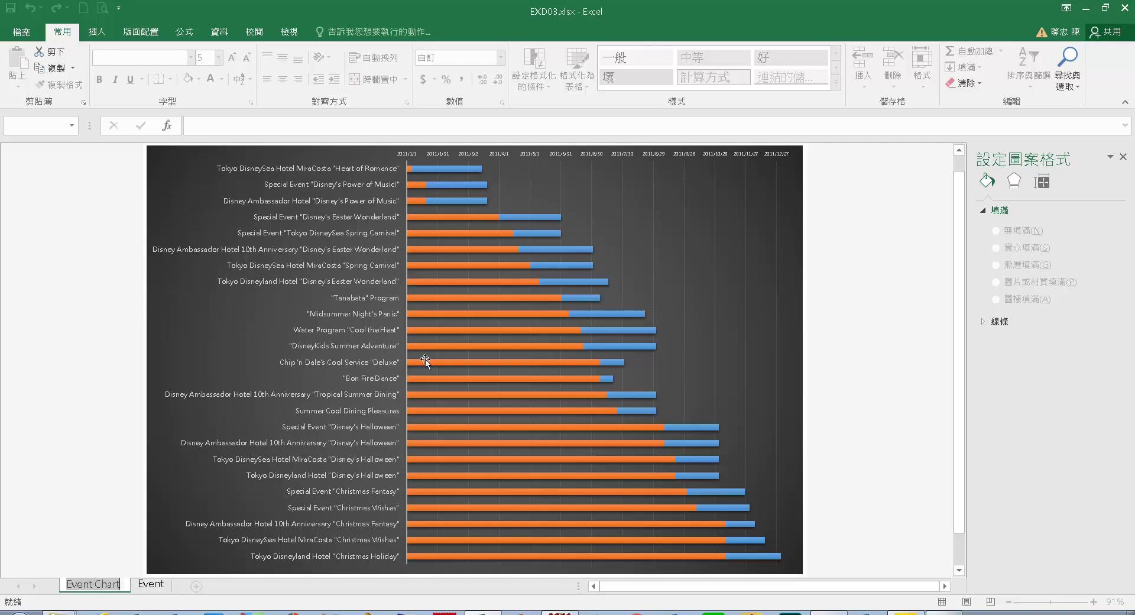
click(777, 278)
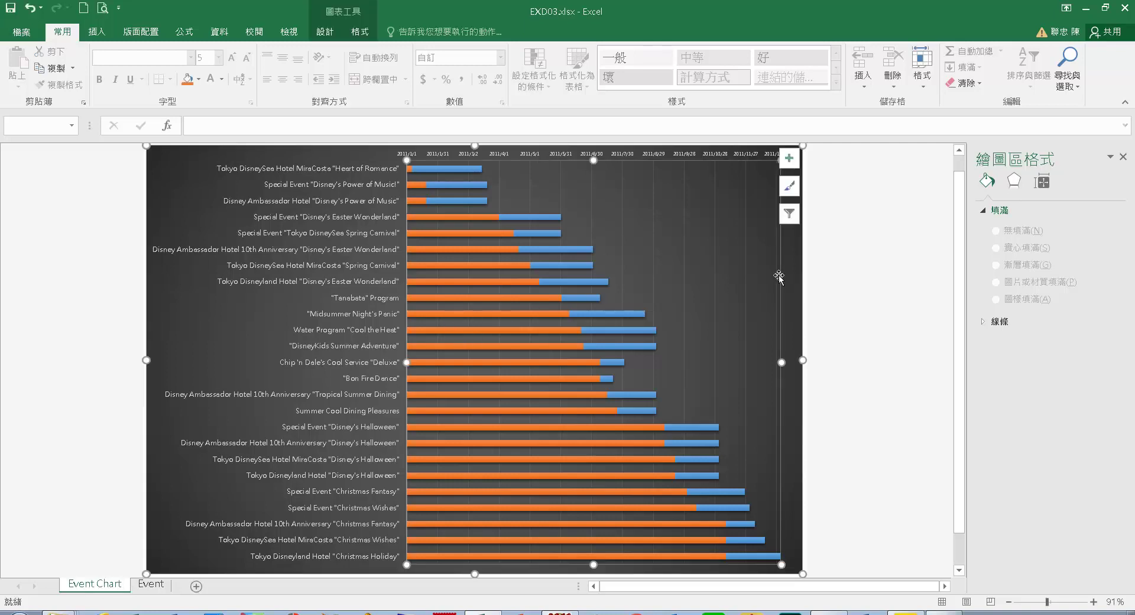
click(791, 161)
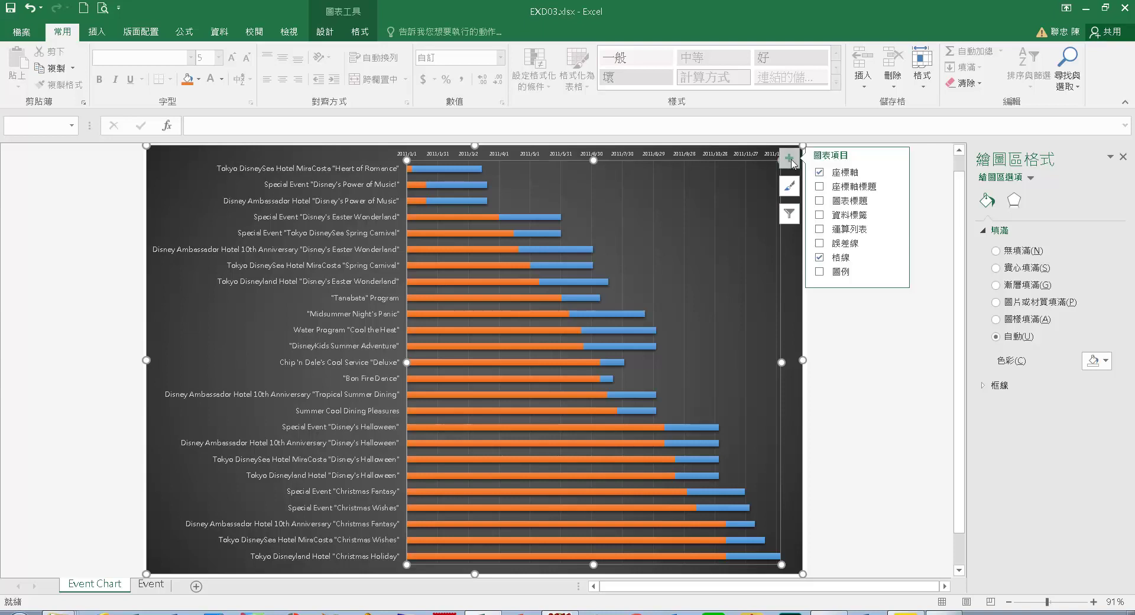
click(819, 202)
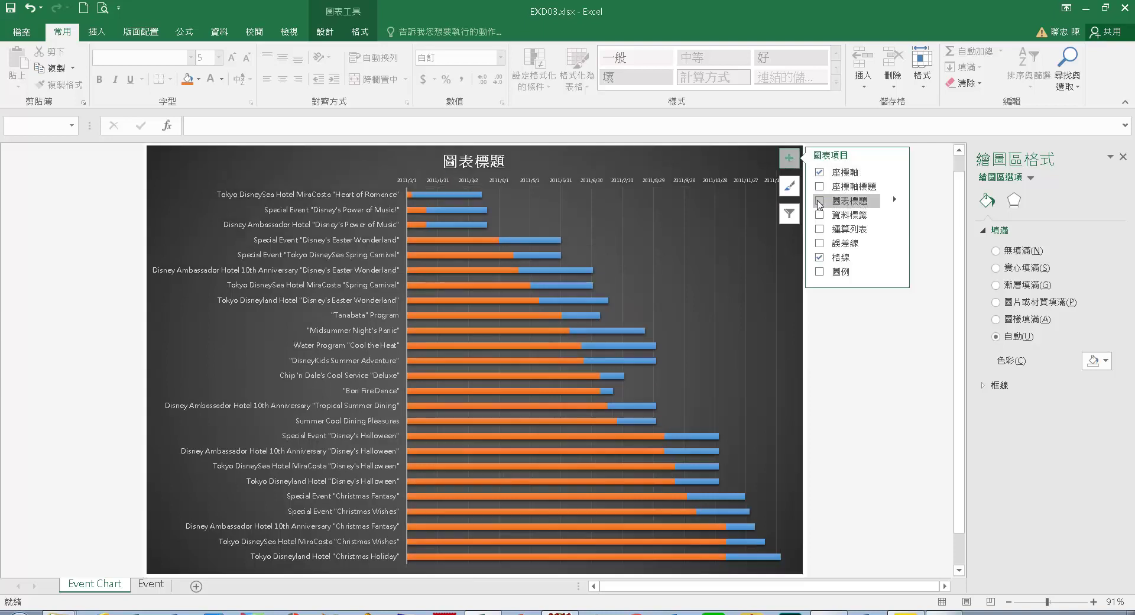
click(820, 201)
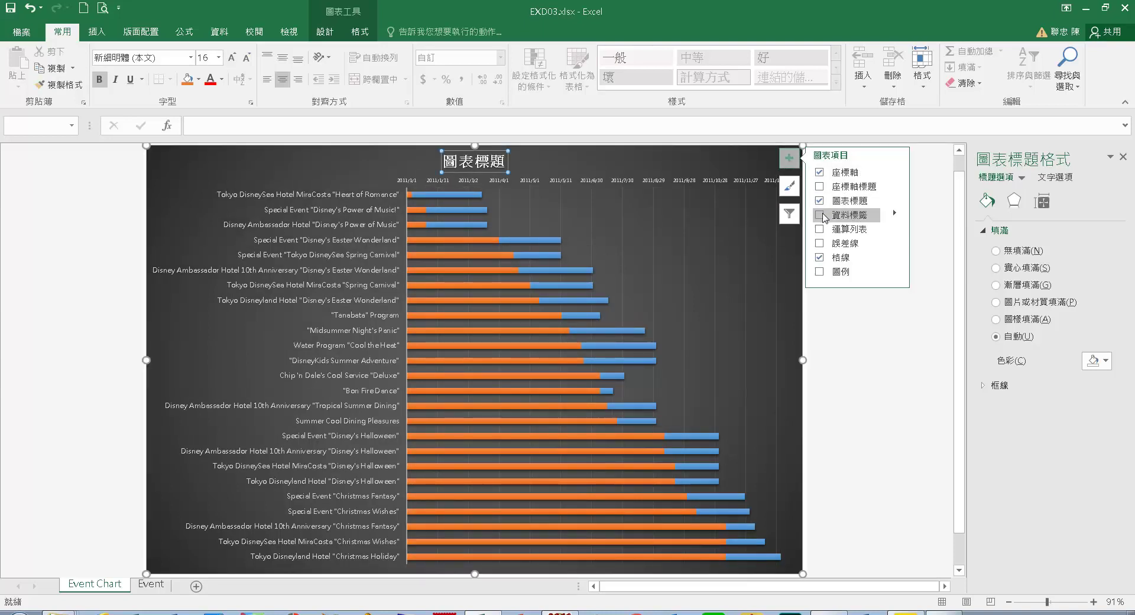
click(202, 129)
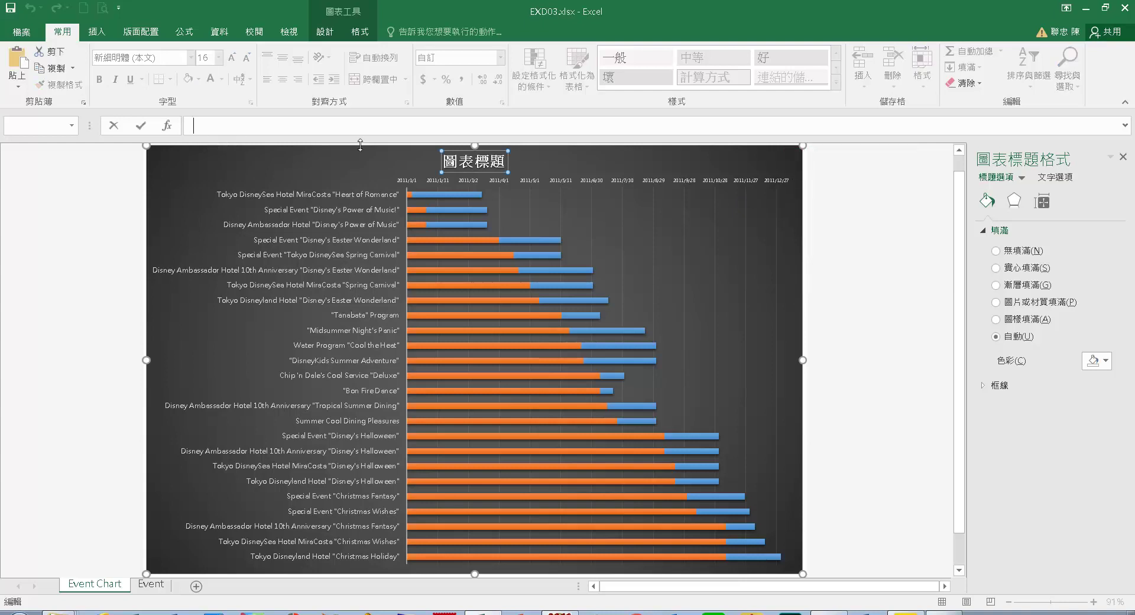
text(Event Chart)
key(Return)
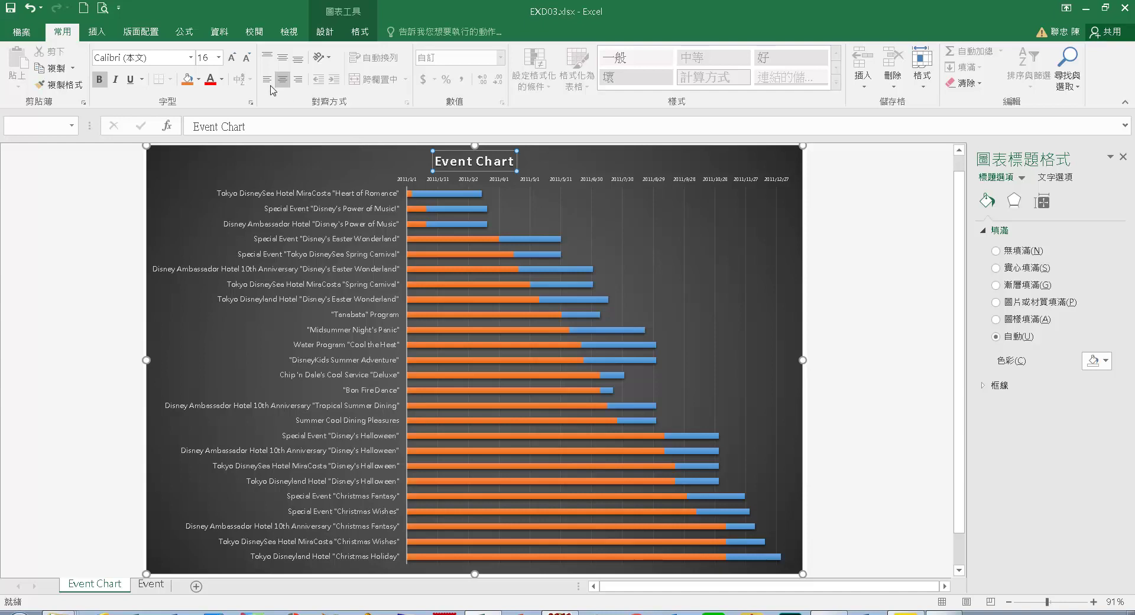
Set the title font to 微軟正黑體 at size 18.
click(190, 58)
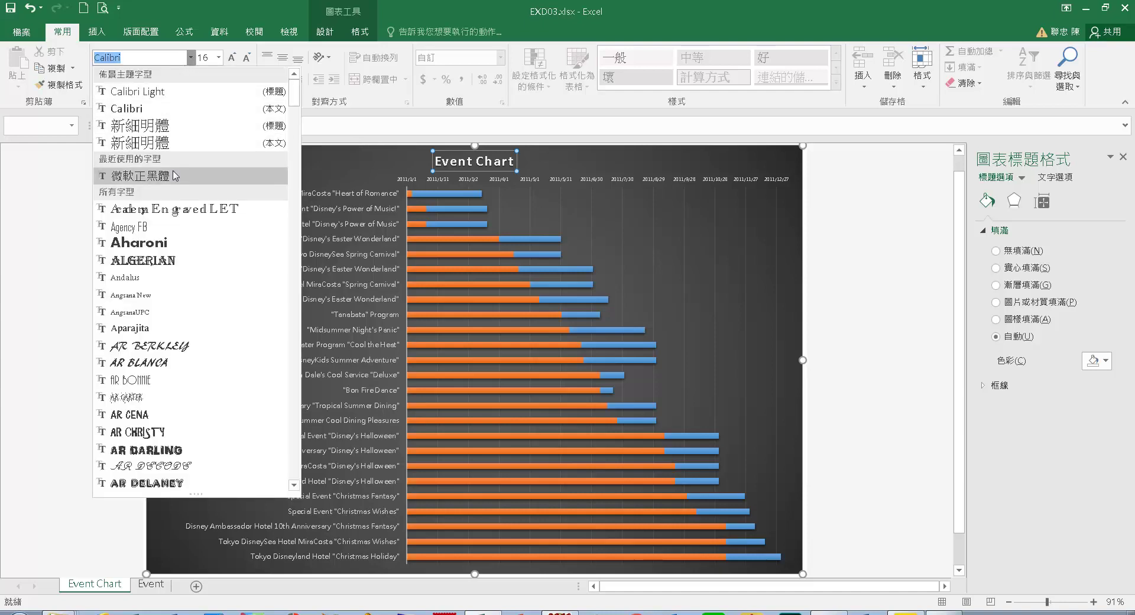
click(139, 175)
click(219, 58)
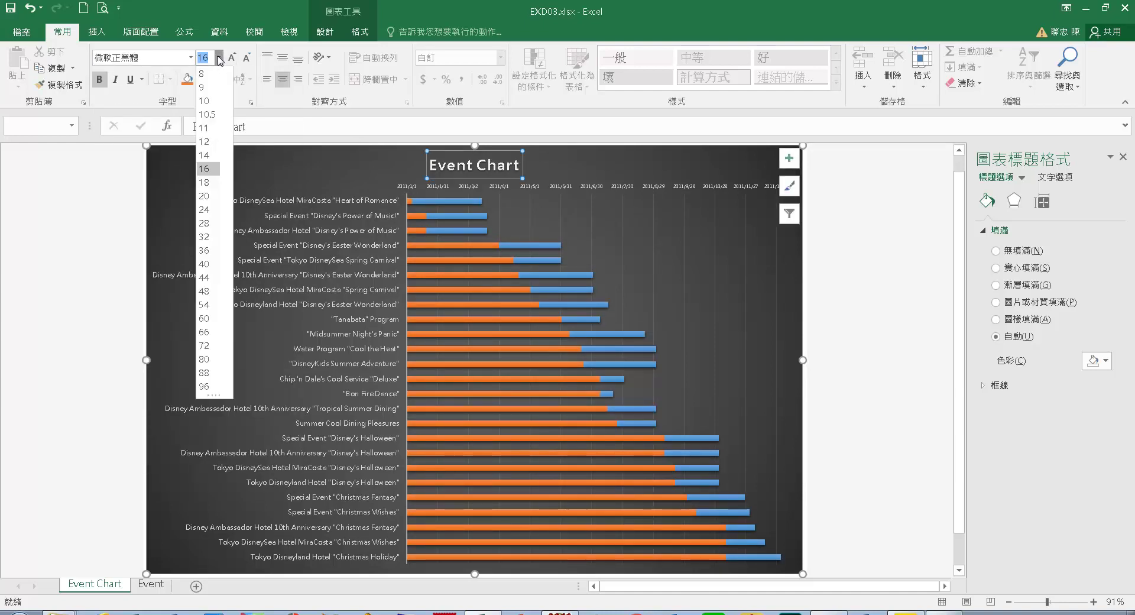
click(214, 186)
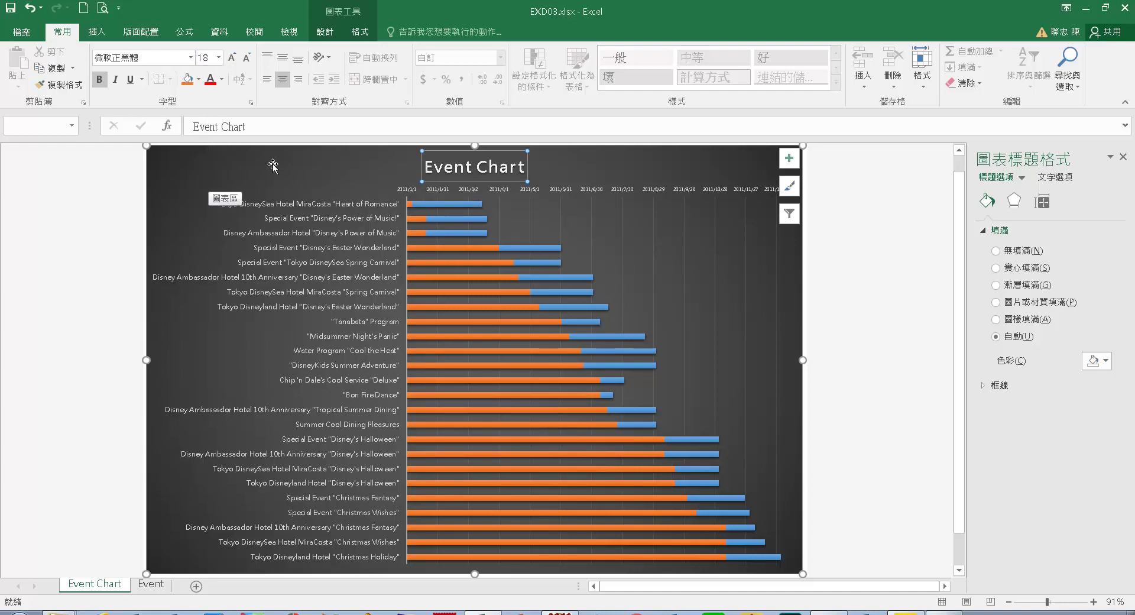
Select the chart's plot area (繪圖區) from the Format tab element list.
click(360, 33)
click(109, 52)
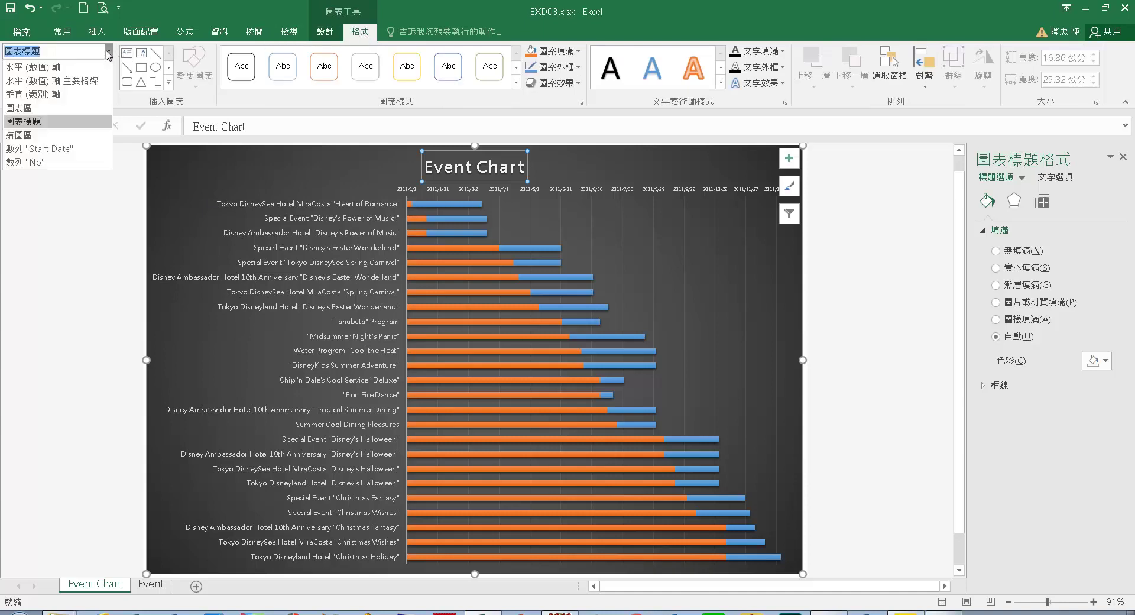
click(56, 138)
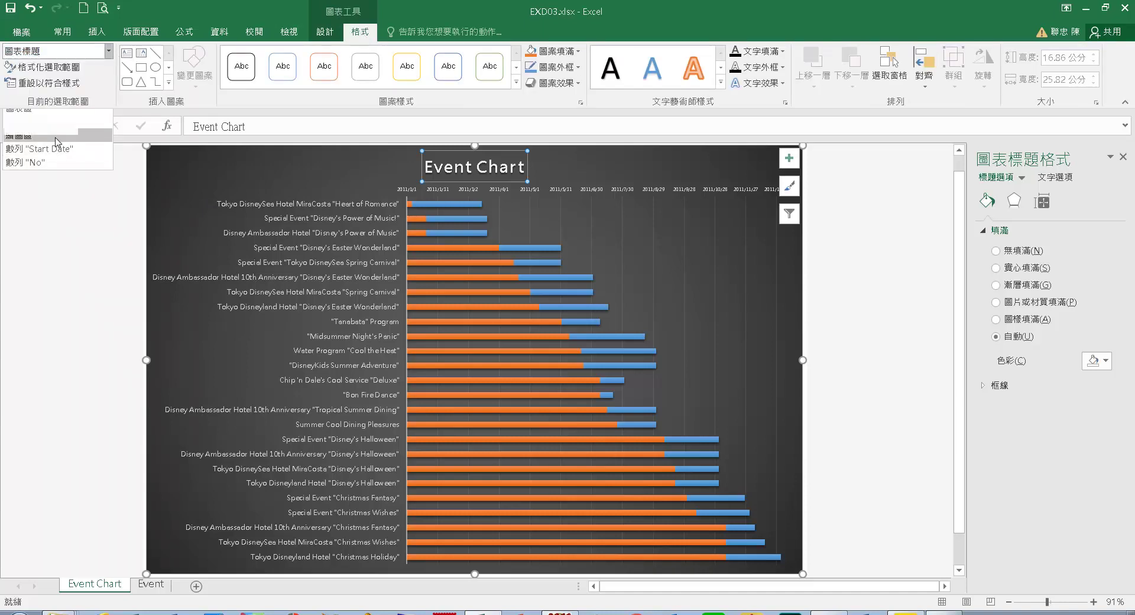
Give the plot area a 實心線條 border in white, 1.5 pt wide.
click(985, 385)
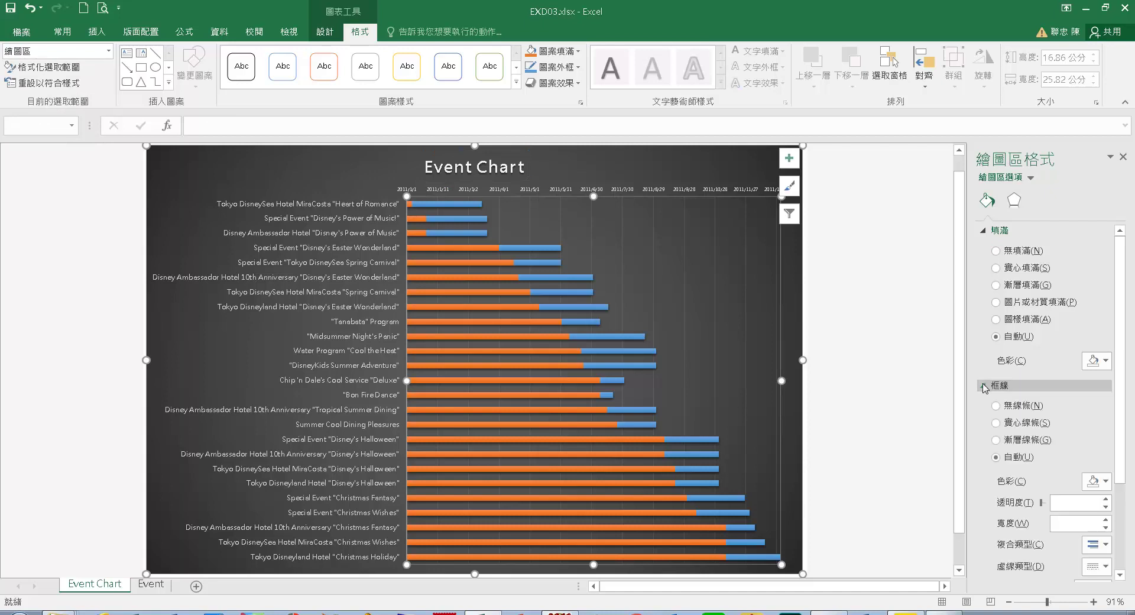
click(998, 424)
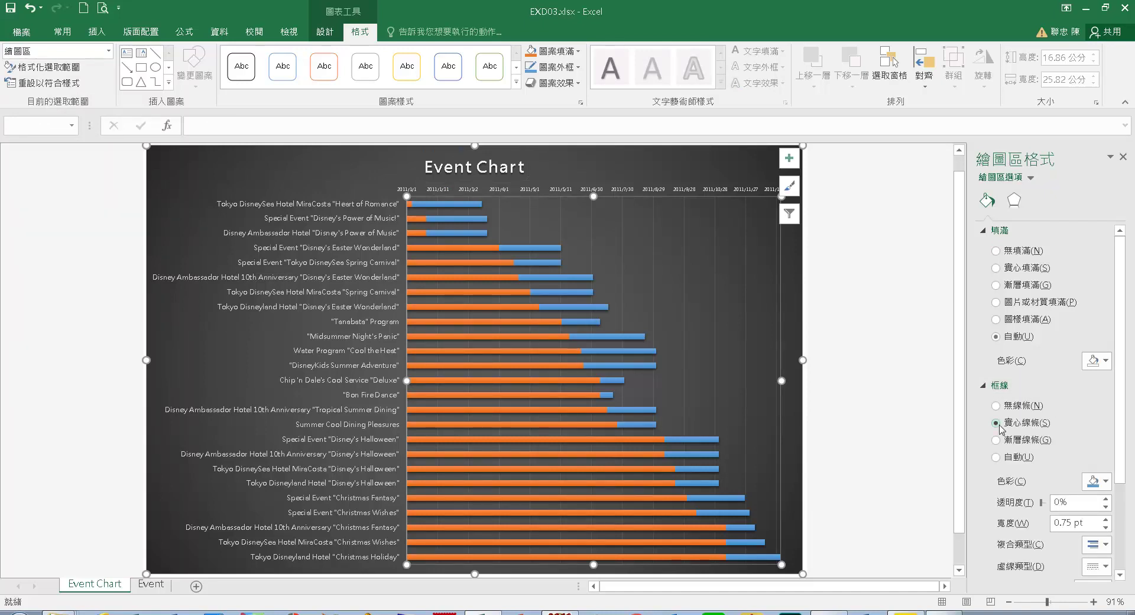
click(1105, 481)
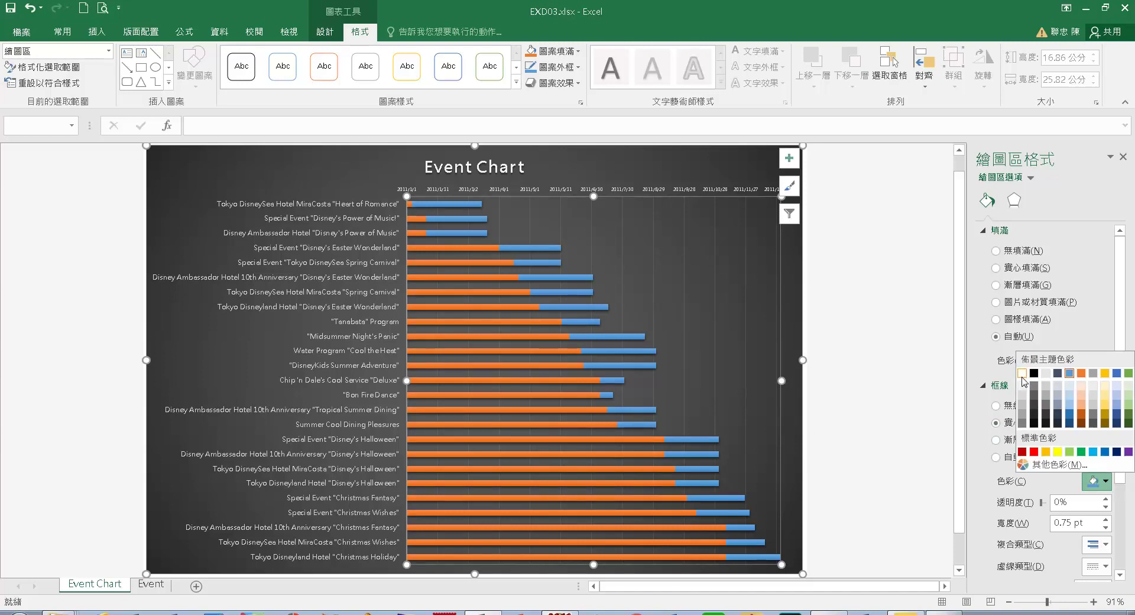
click(1023, 375)
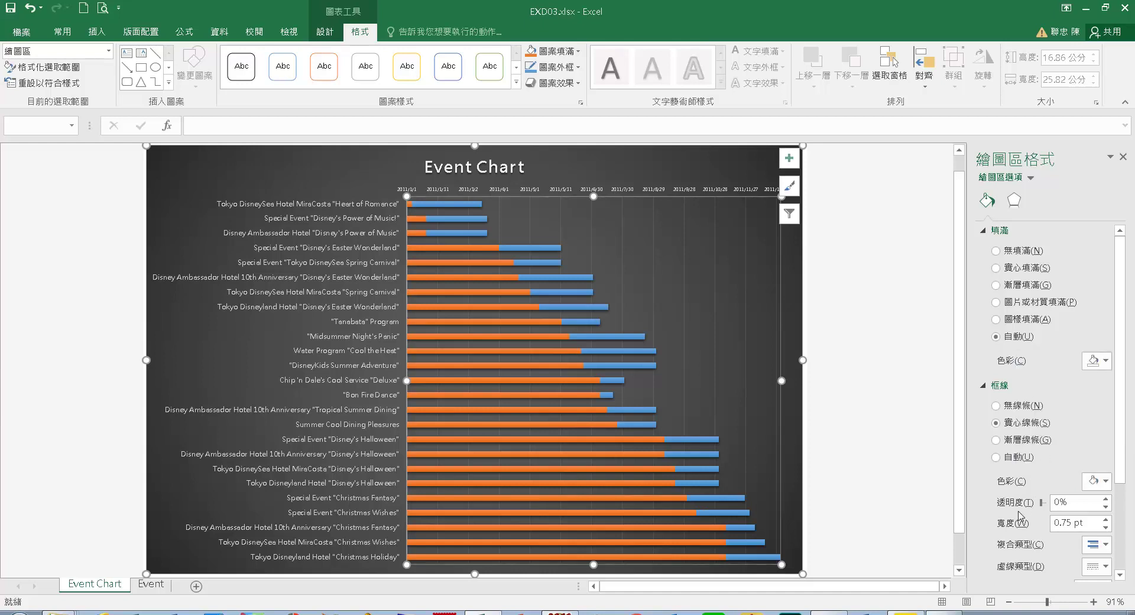
triple_click(1087, 524)
text(1.5)
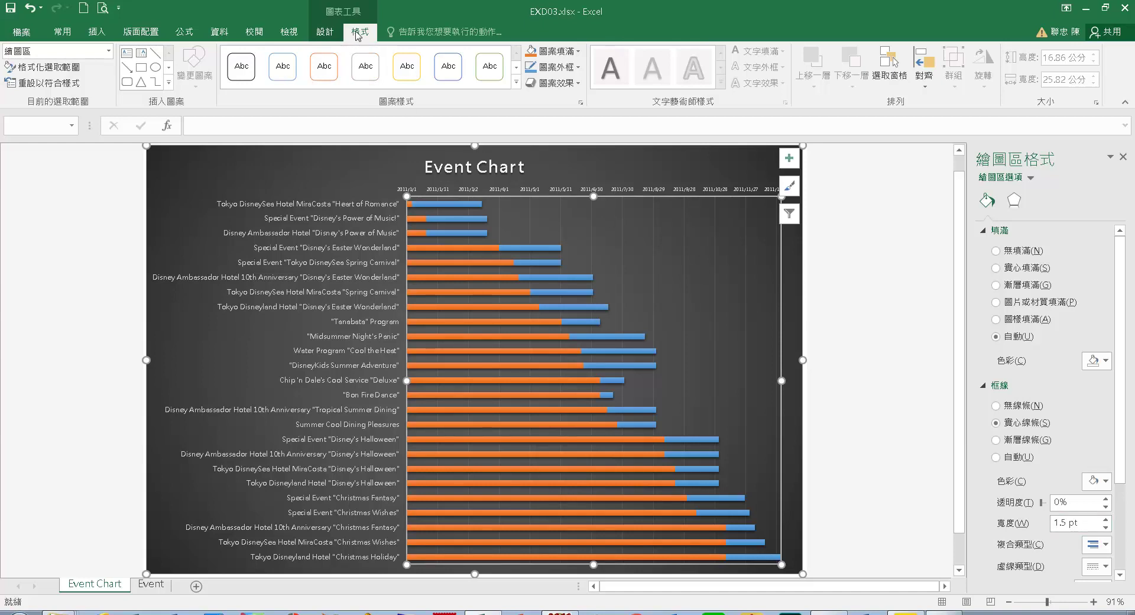
click(108, 53)
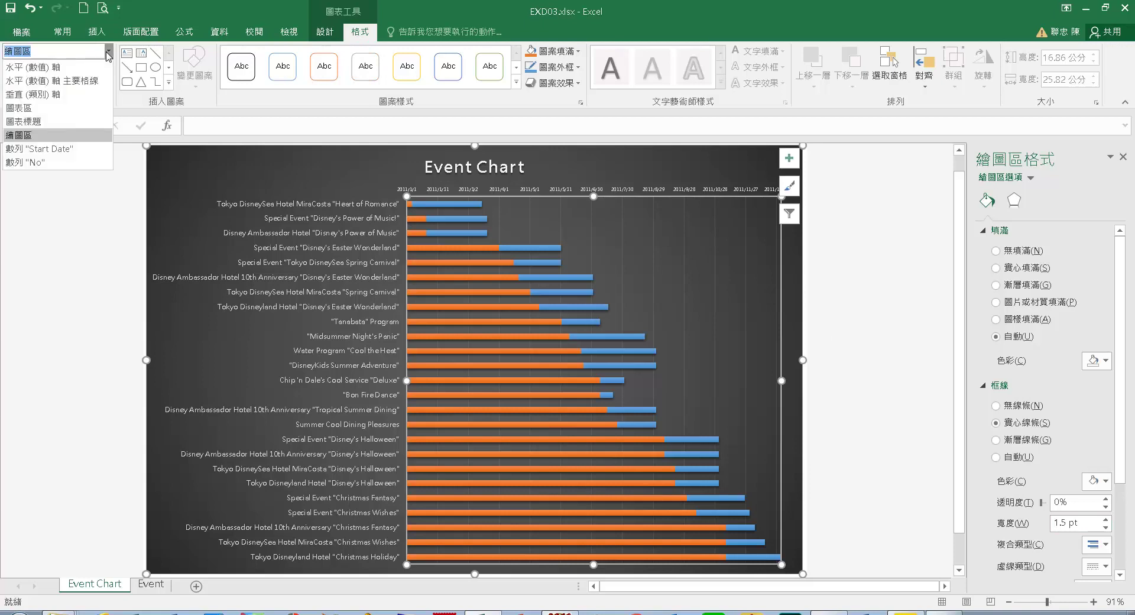
Set the Start Date series to 無填滿 fill and 無線條 border.
click(87, 149)
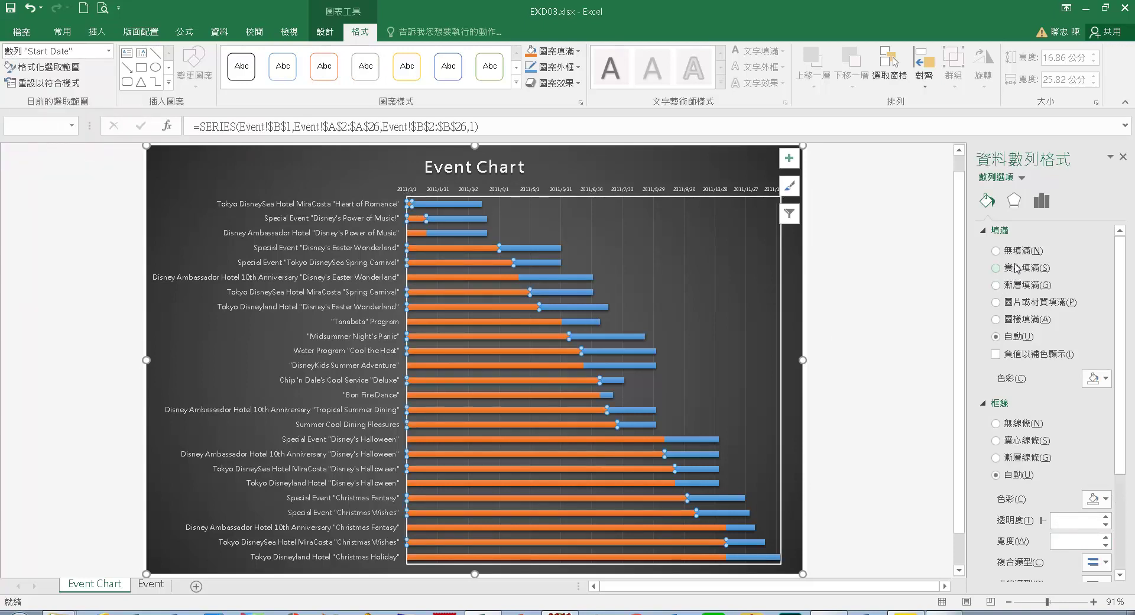
click(997, 251)
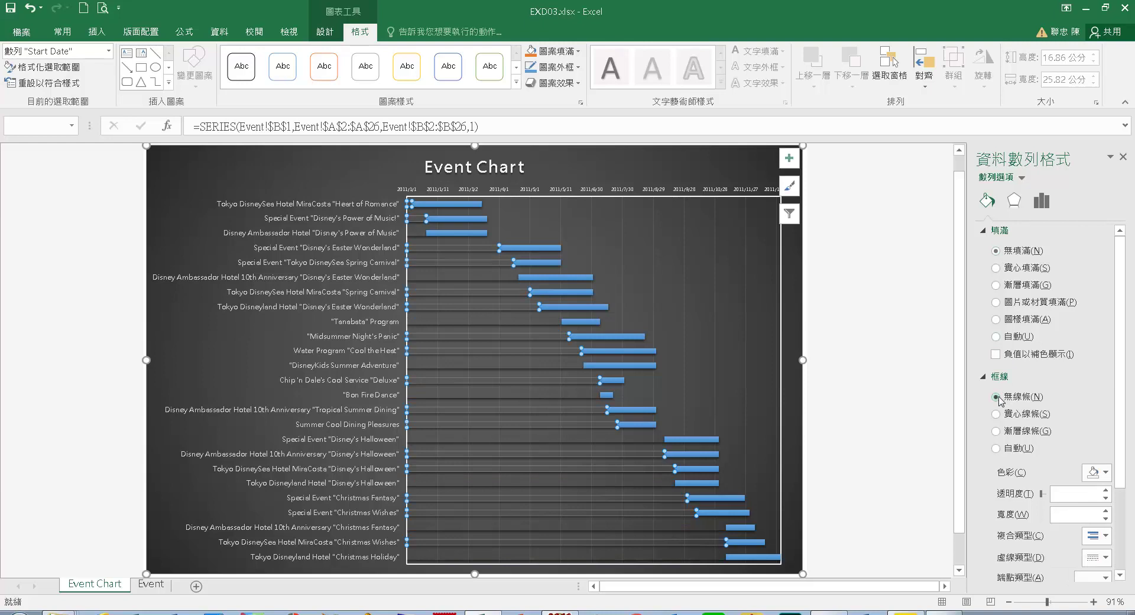
key(Down)
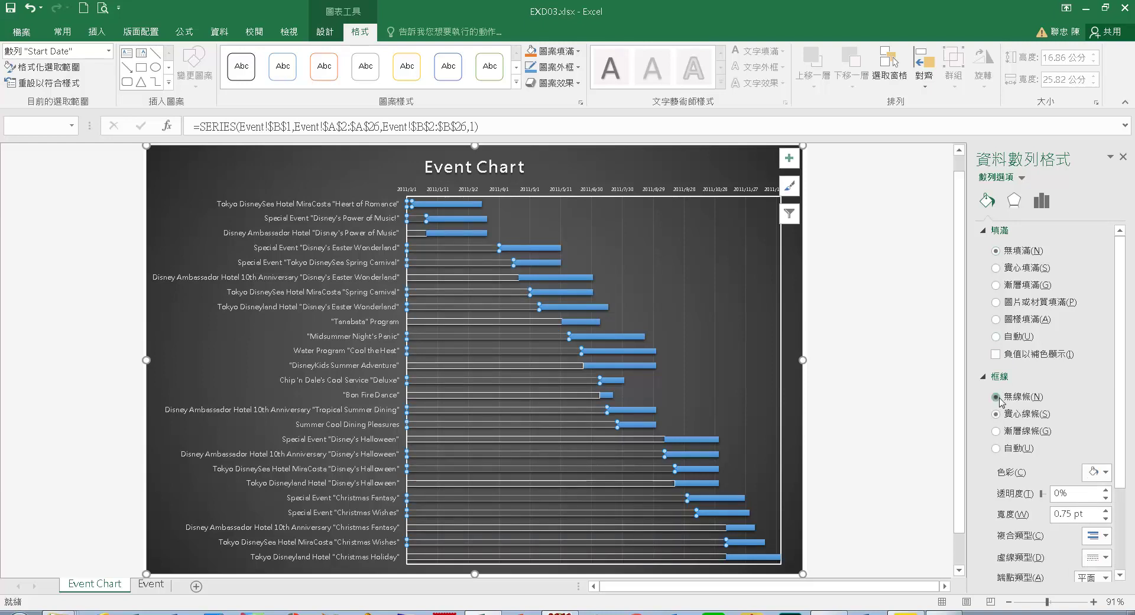
click(997, 396)
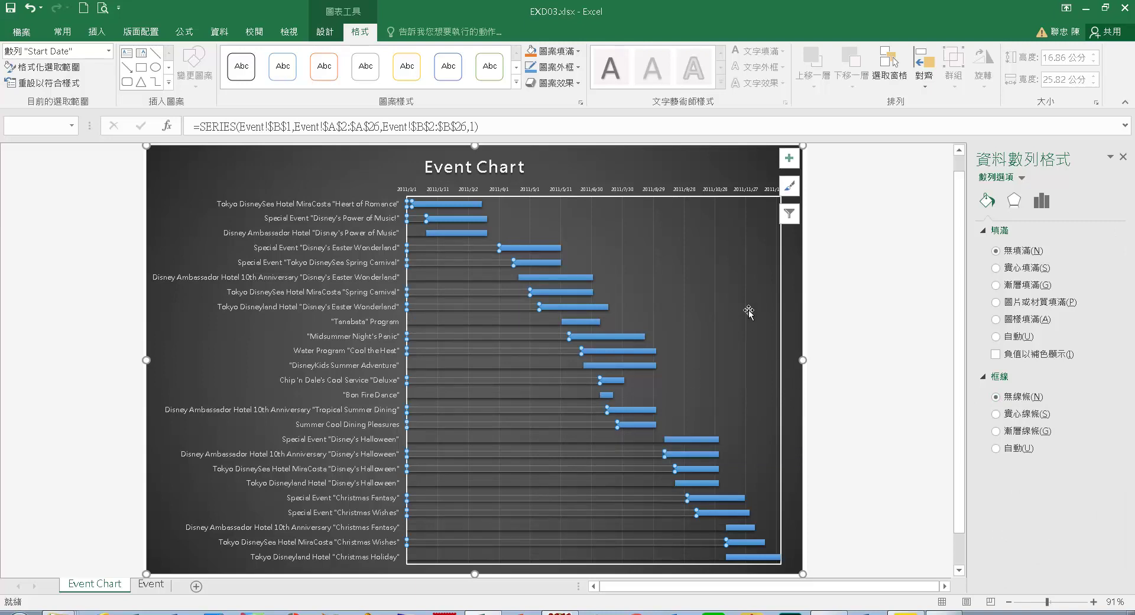
Apply No Shadow to the Start Date bars, then select the No series.
click(578, 84)
mouse_move(572, 140)
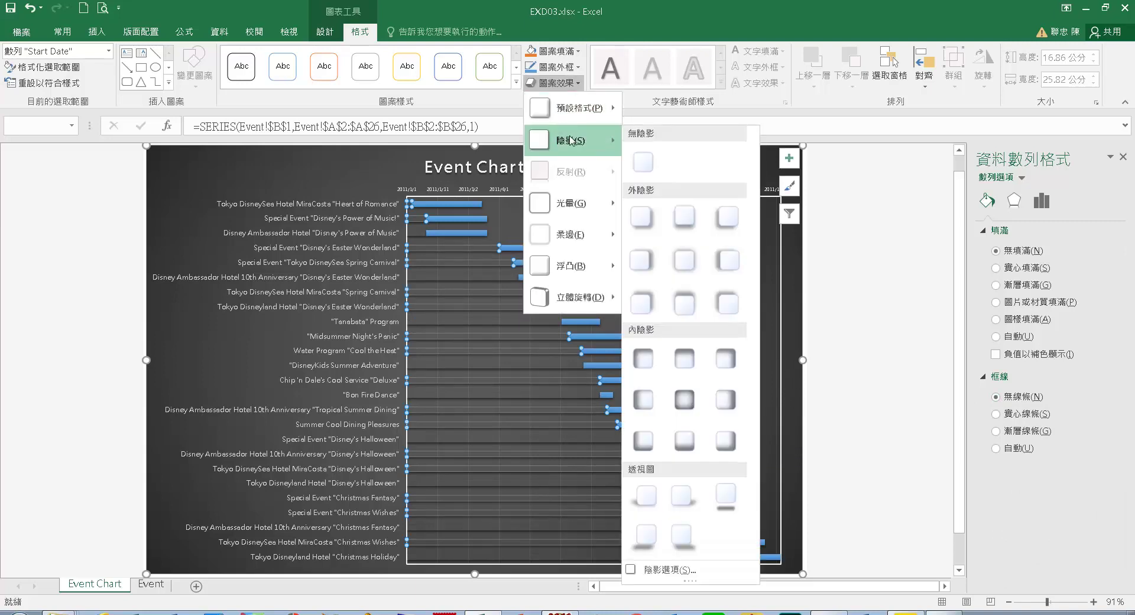
click(645, 163)
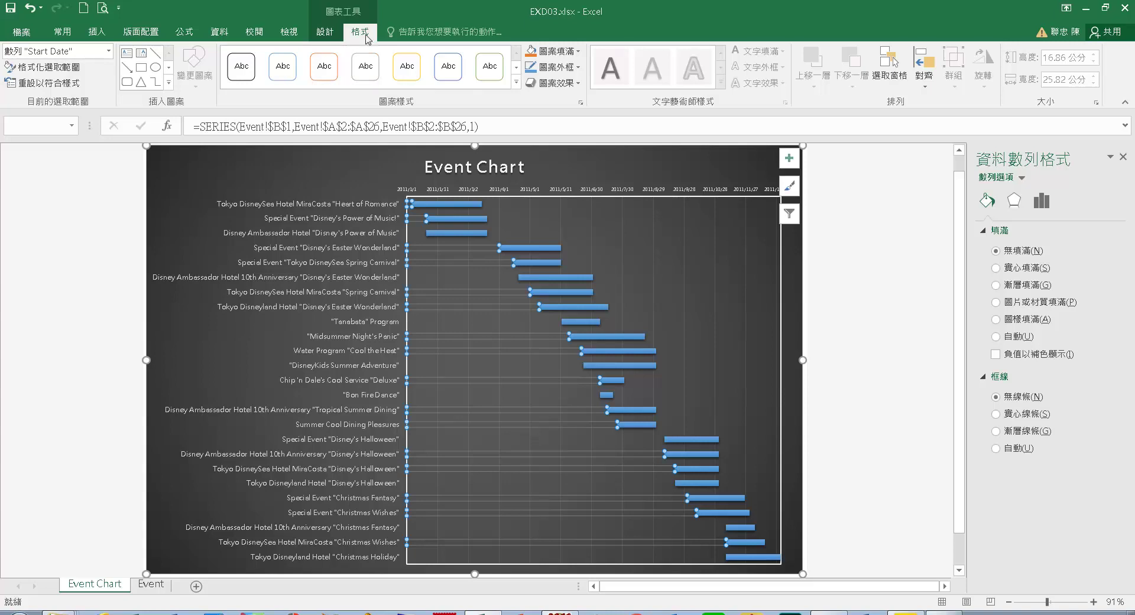
click(108, 51)
click(54, 168)
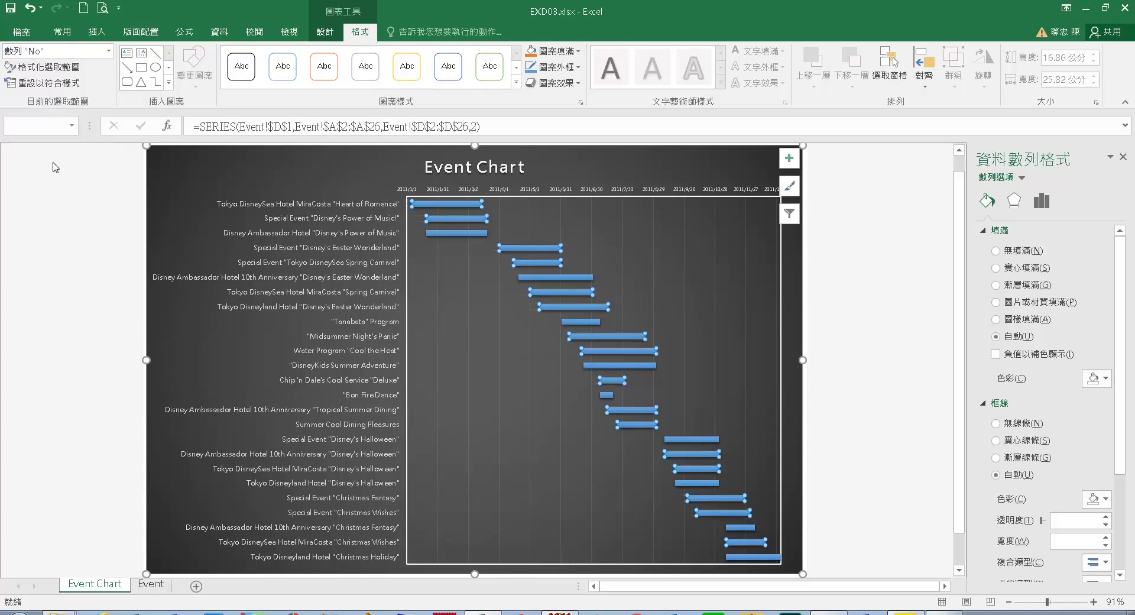
Fill the No series bars with blue and set 類別間距 to 5%.
click(1106, 379)
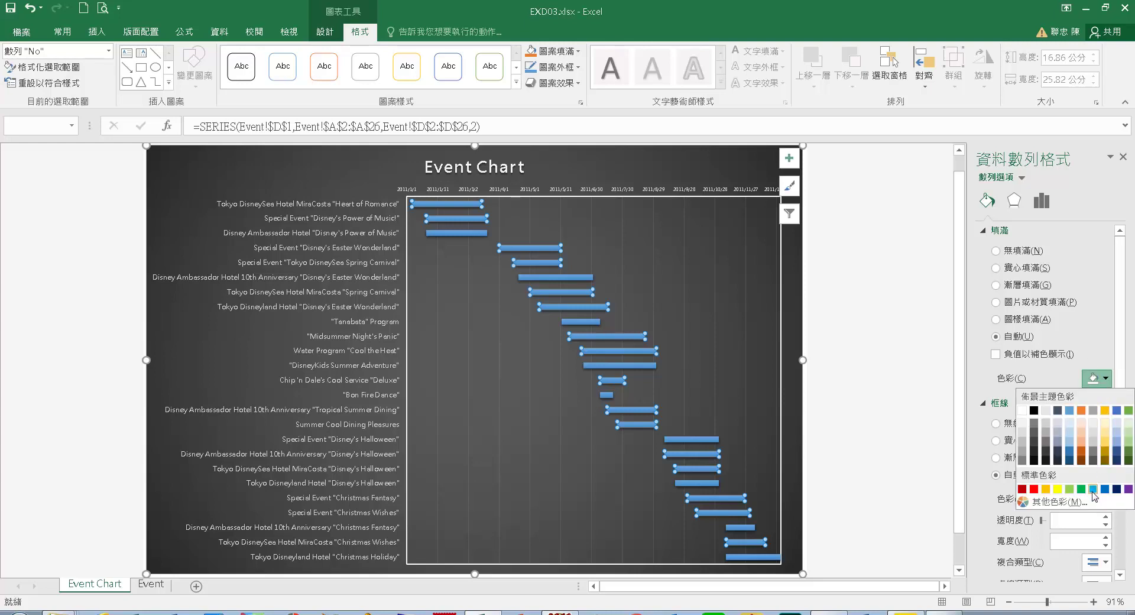
click(1093, 490)
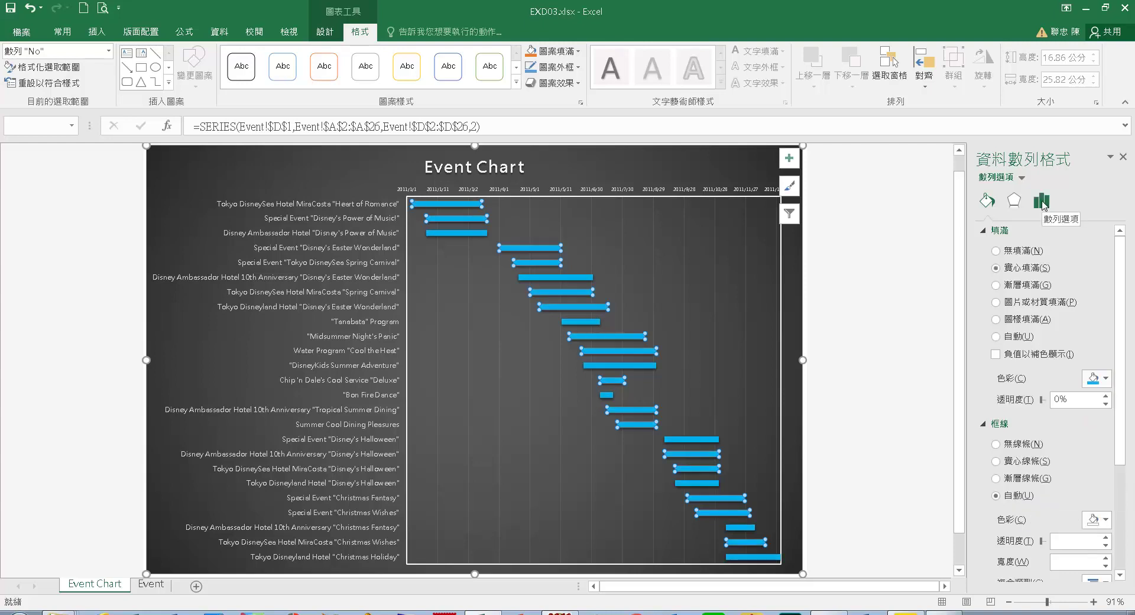
click(1042, 202)
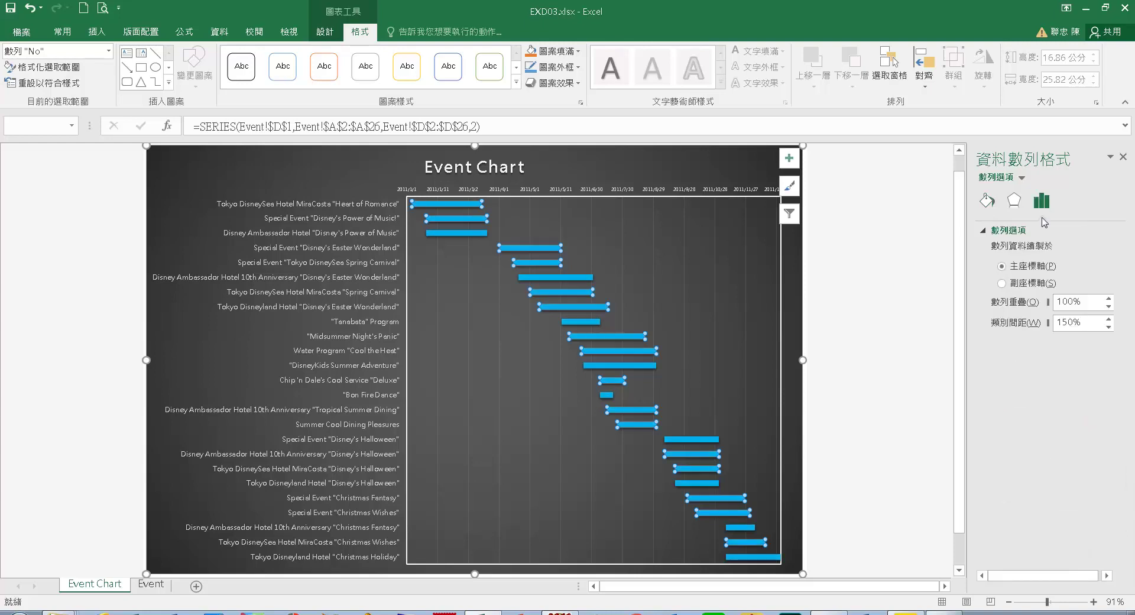
drag(1101, 324, 1015, 324)
text(5)
key(Return)
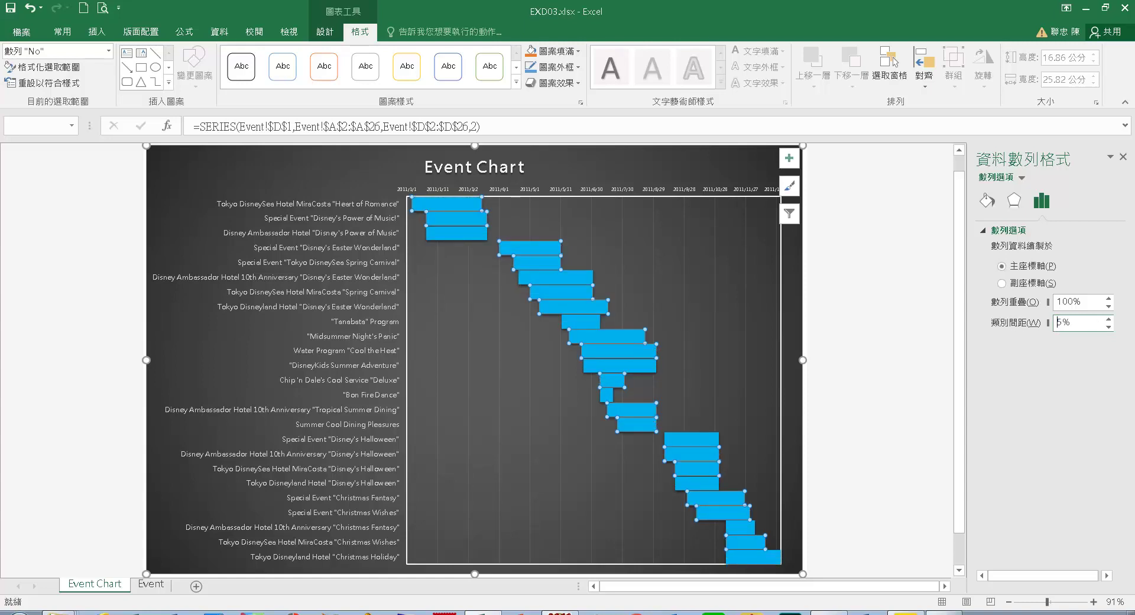
click(27, 34)
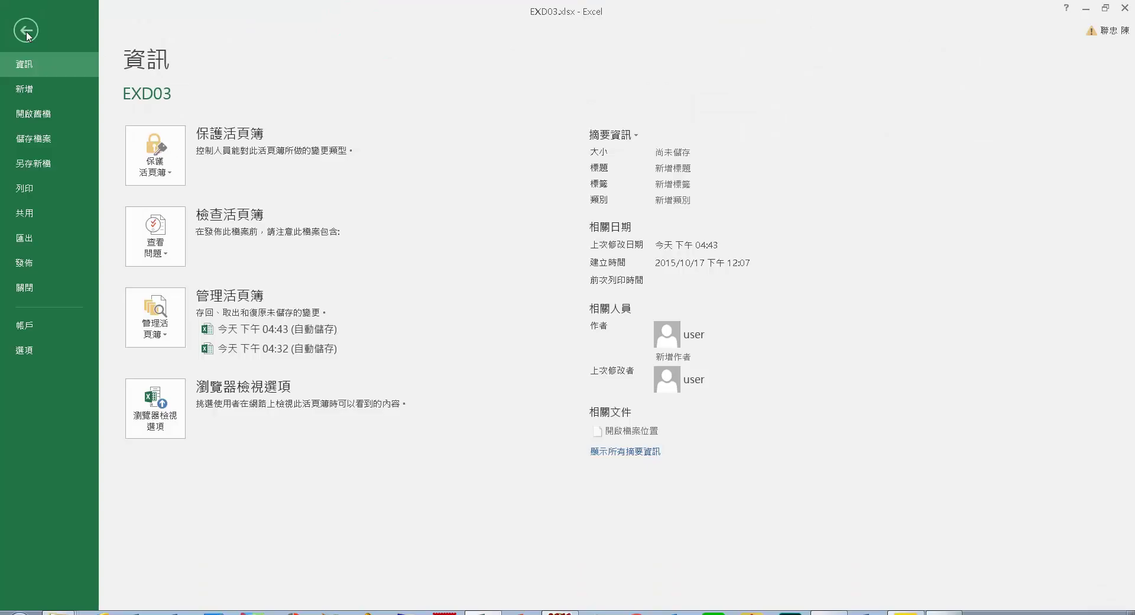
Save the workbook to the EX03 folder under the new name EXA03.xlsx.
click(40, 164)
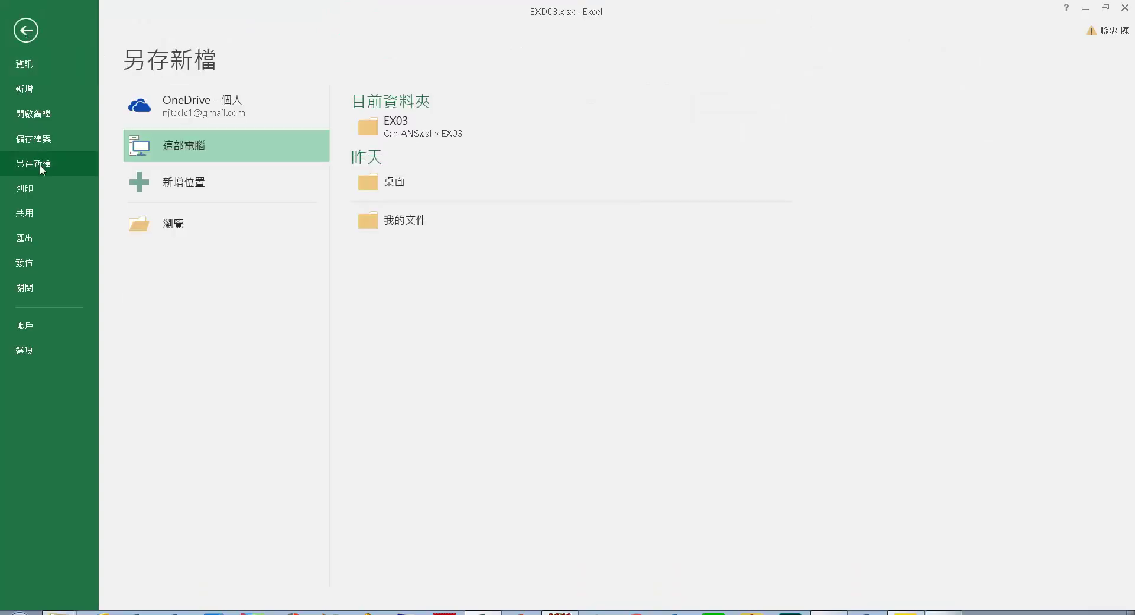
click(481, 139)
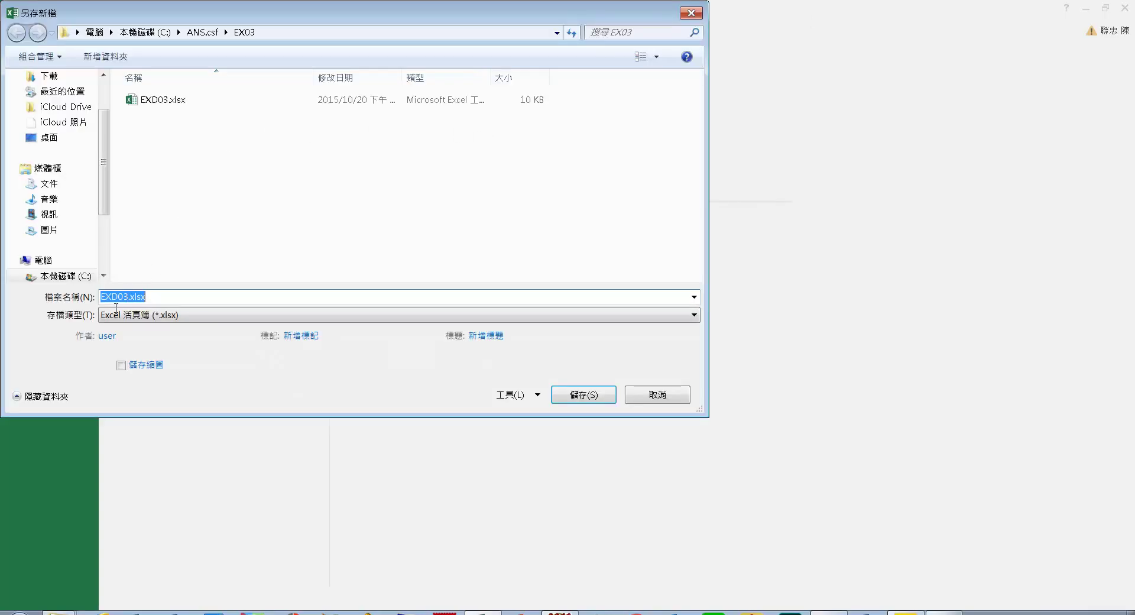
drag(116, 306, 111, 305)
text(A)
click(574, 399)
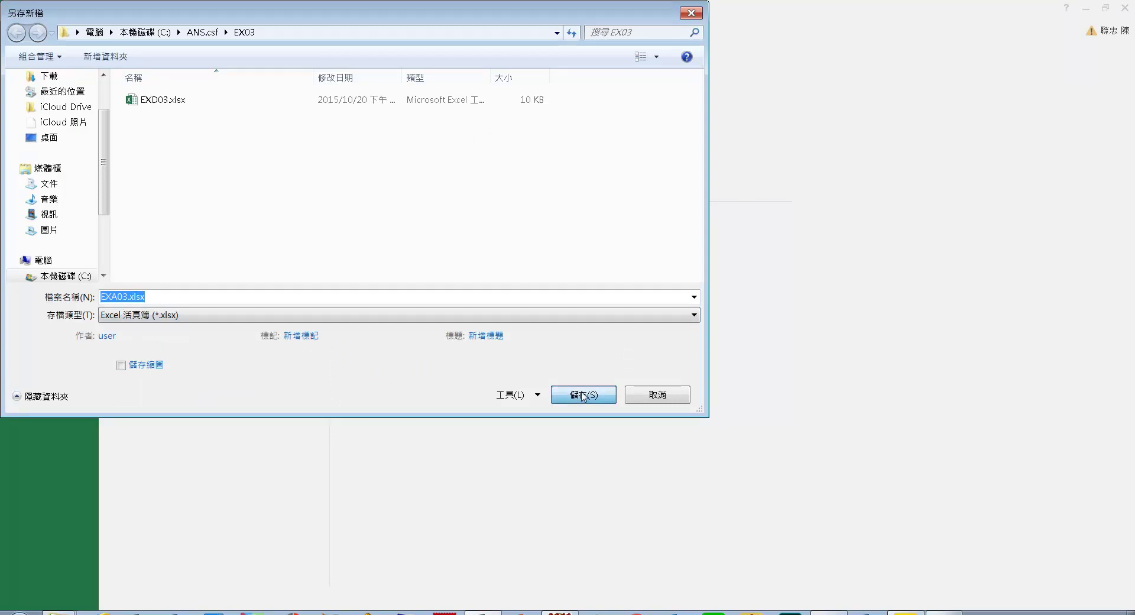